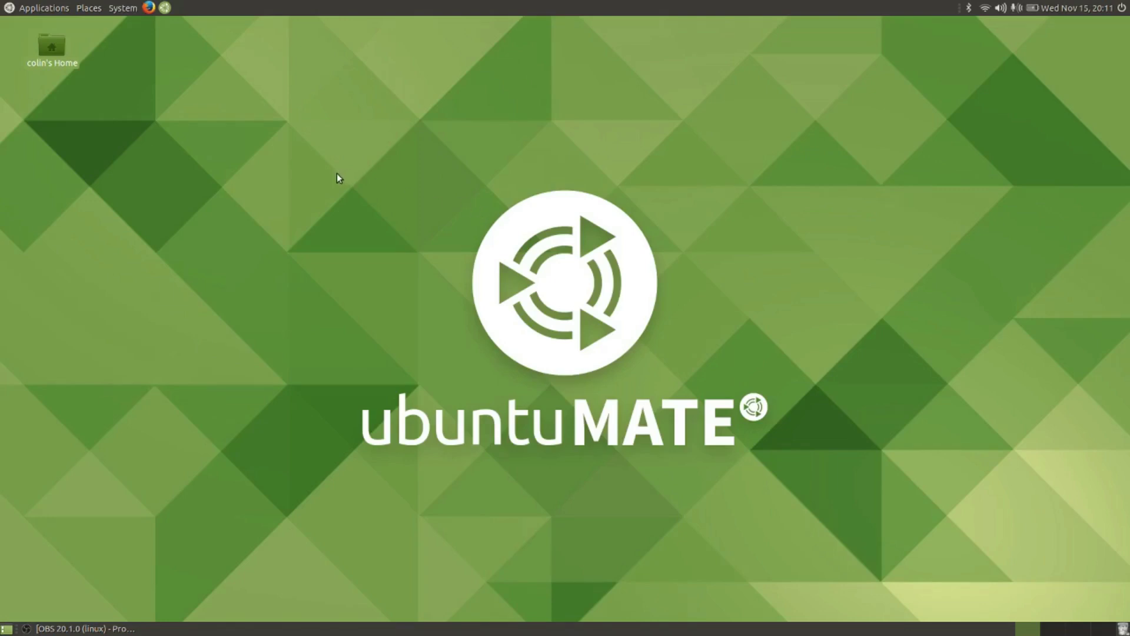
Launch MATE Tweak from System > Preferences > Look and Feel and show its Panel section
left_click(123, 9)
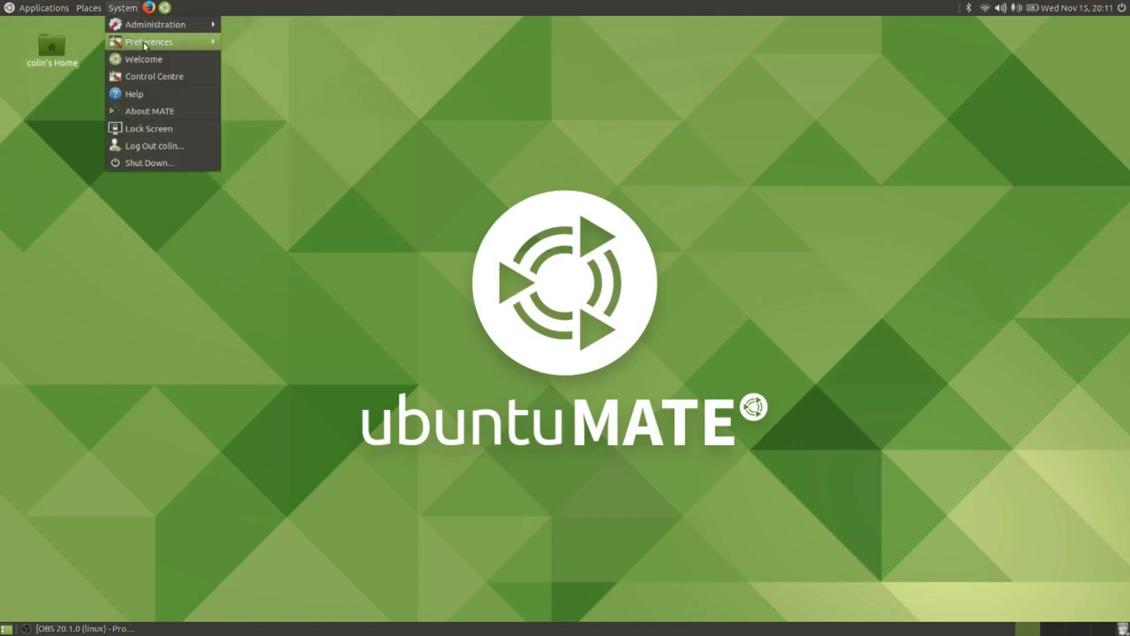
mouse_move(188, 42)
mouse_move(260, 76)
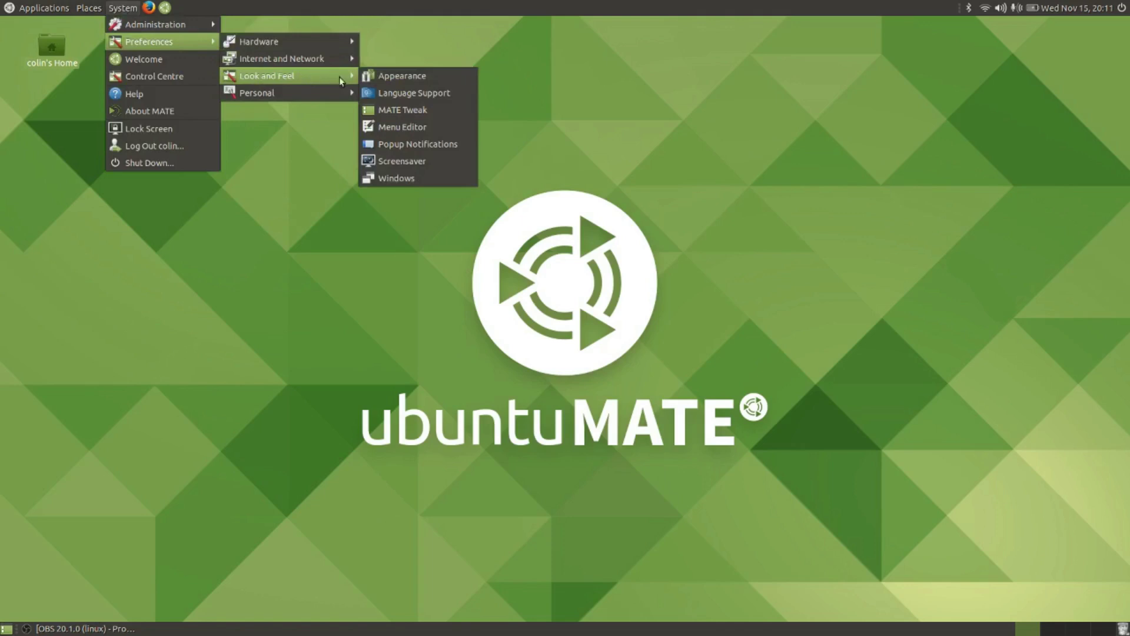
left_click(410, 112)
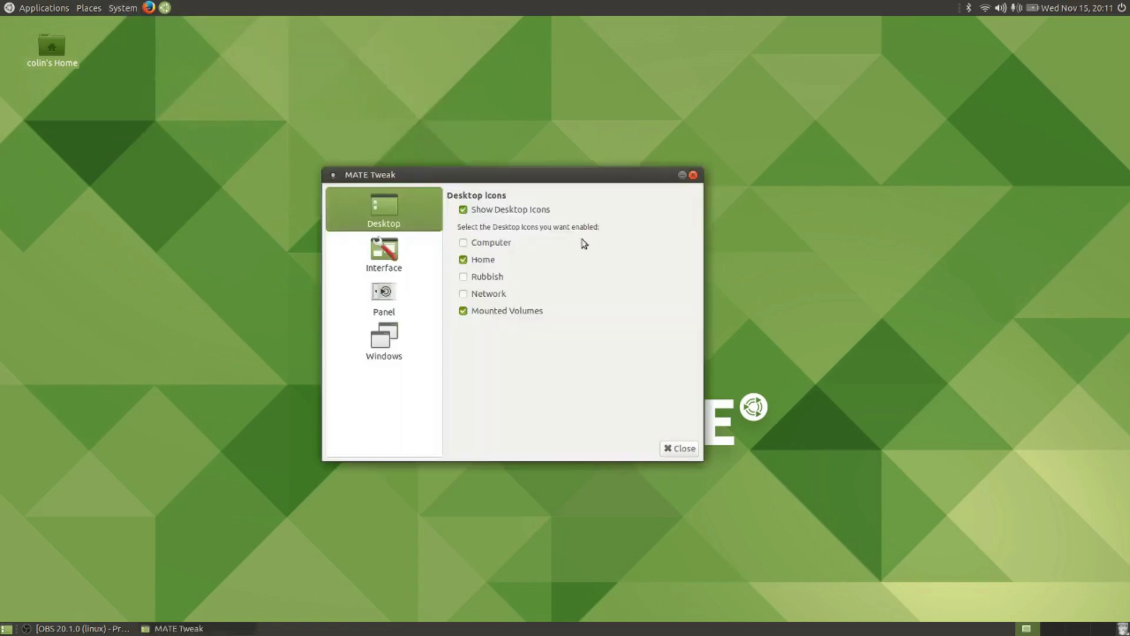
left_click(397, 287)
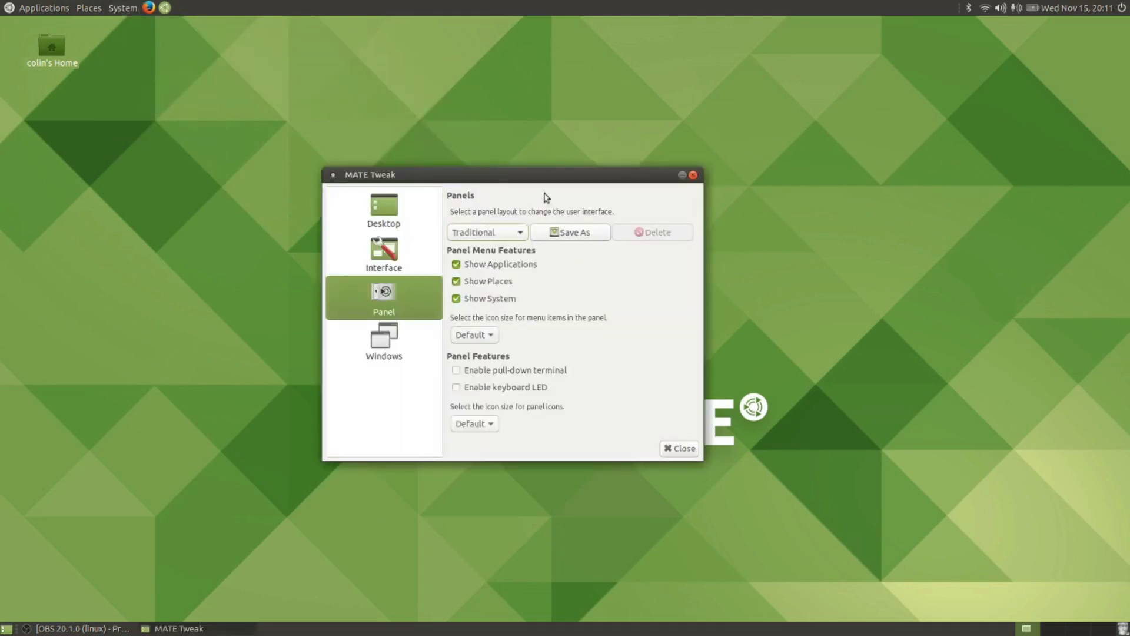
left_click_drag(533, 178, 584, 211)
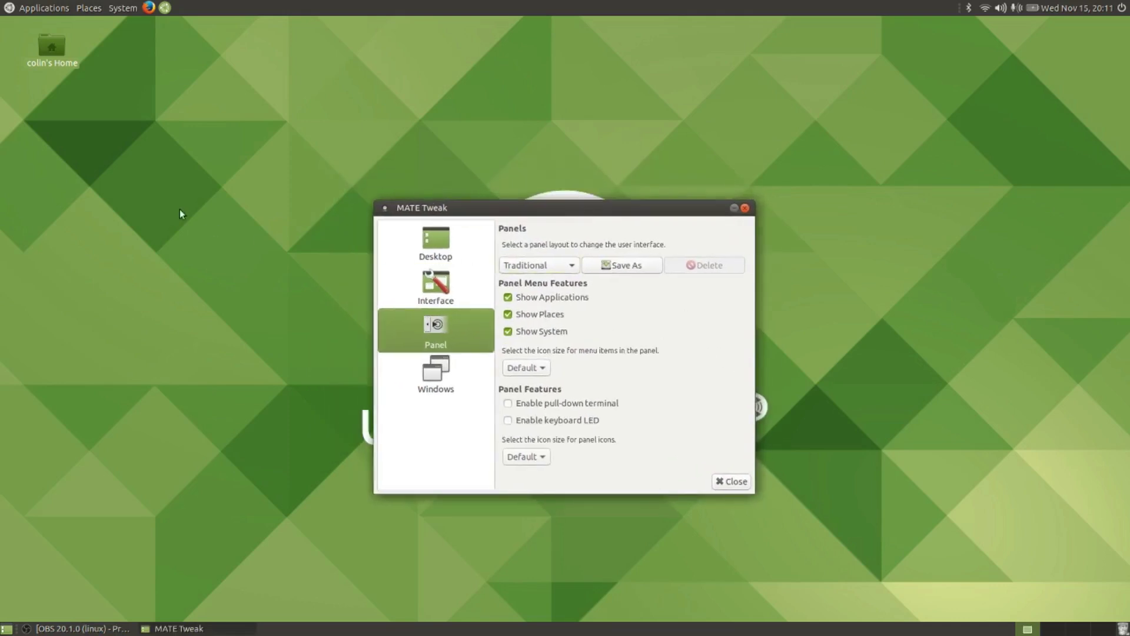
Browse the Traditional layout's Applications, Places and System menus, then close them
left_click(35, 10)
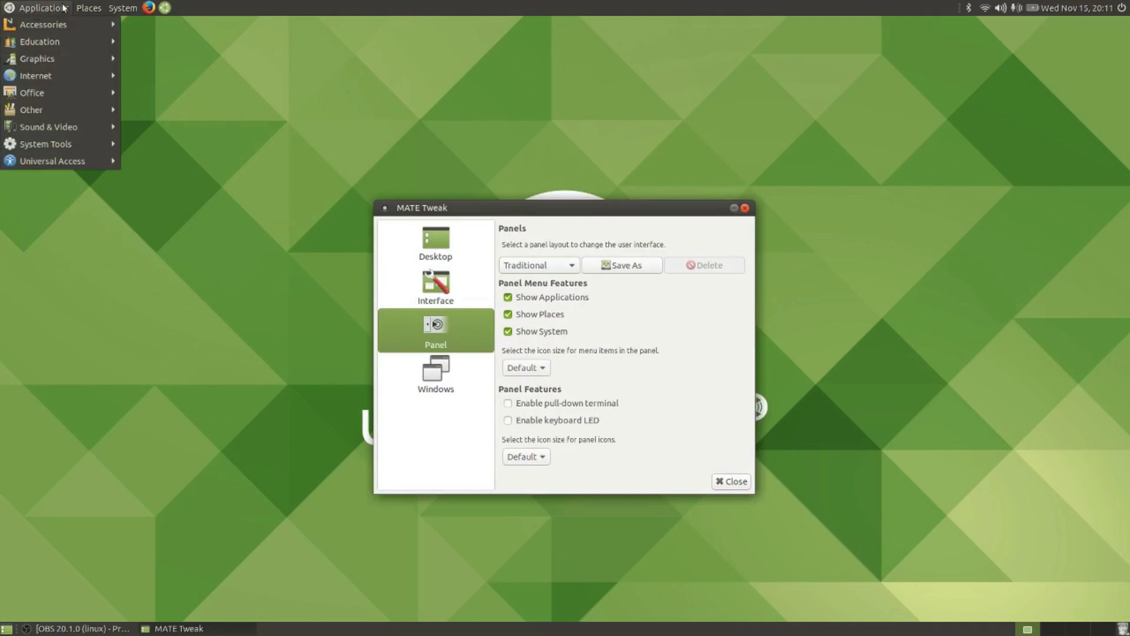
mouse_move(89, 9)
mouse_move(129, 8)
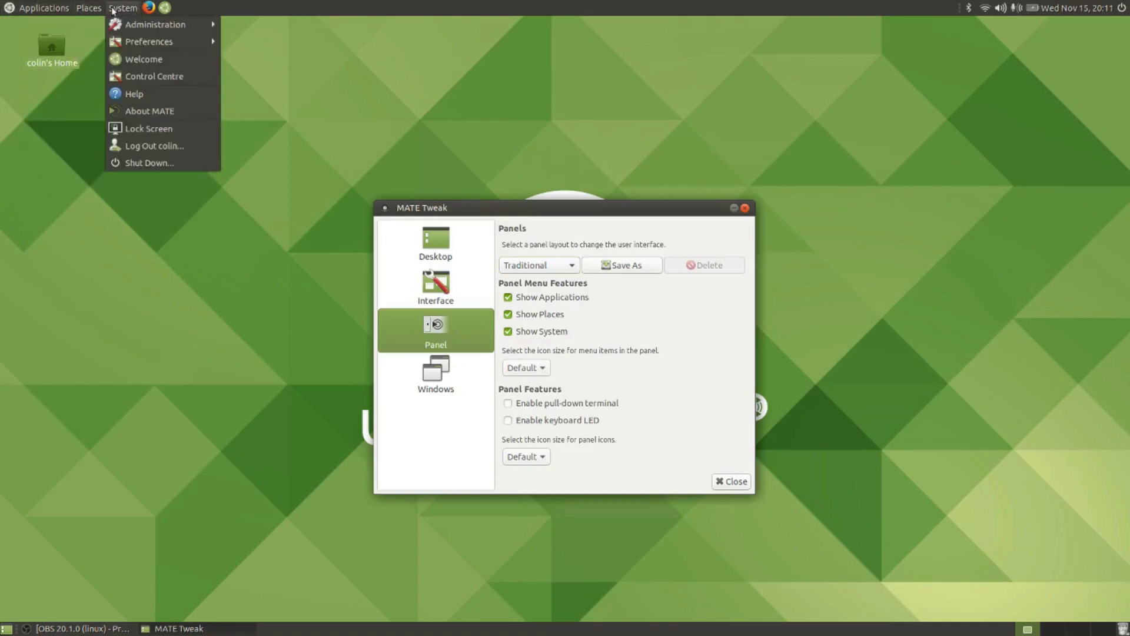
mouse_move(32, 8)
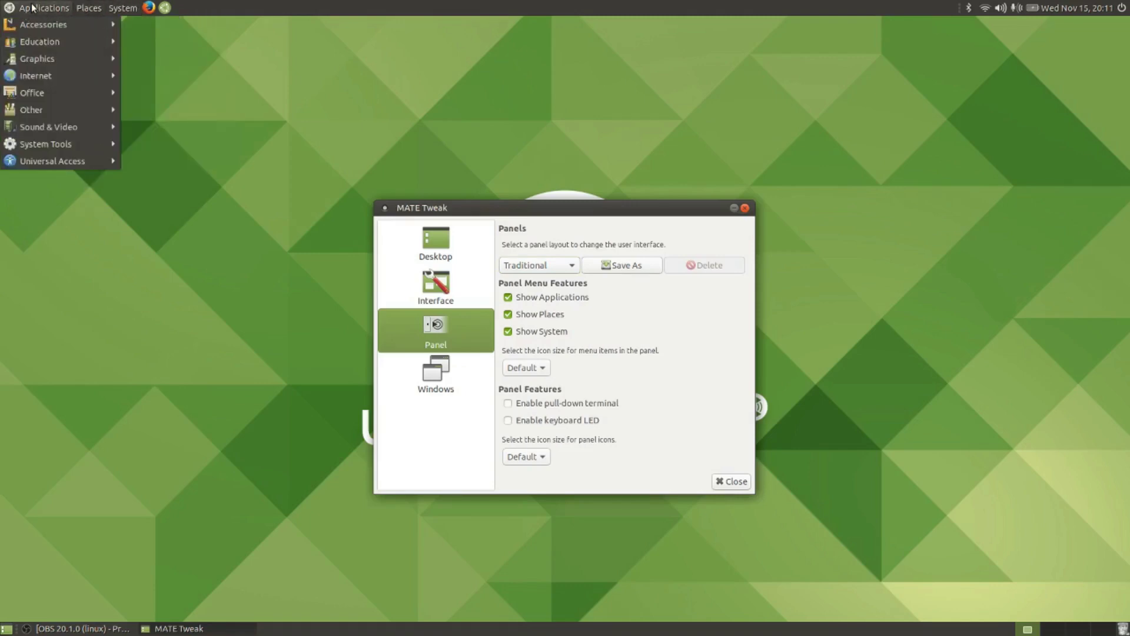
left_click(33, 9)
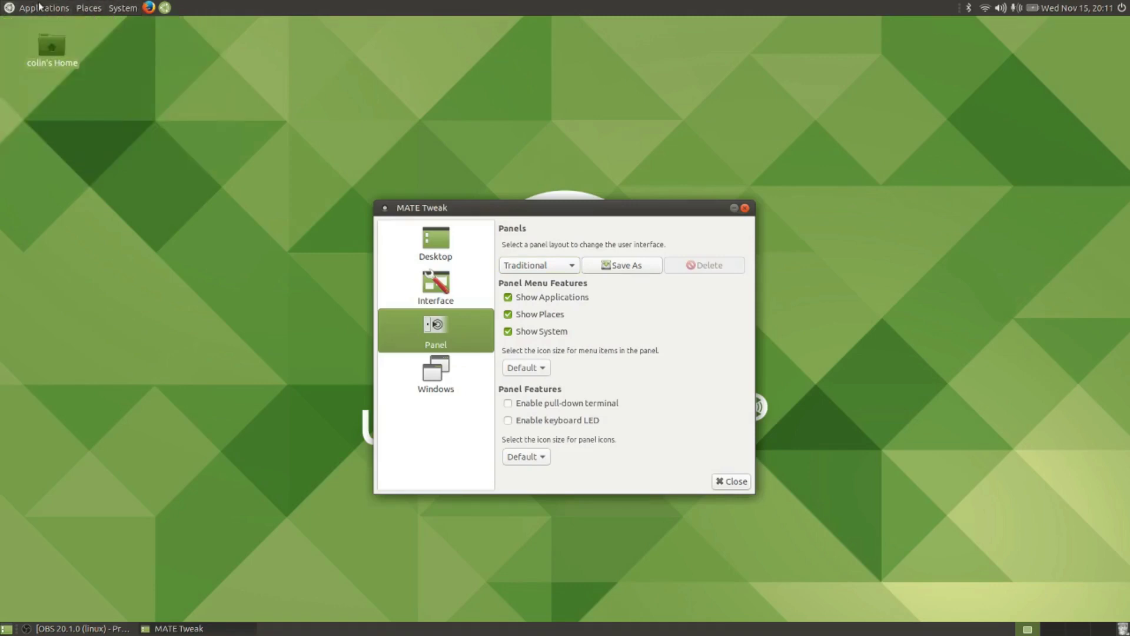
Toggle the Applications, Places and System panel menus off and back on, then check the calendar
left_click(508, 298)
left_click(508, 299)
left_click(509, 315)
left_click(508, 315)
left_click(509, 333)
left_click(508, 332)
left_click(1060, 7)
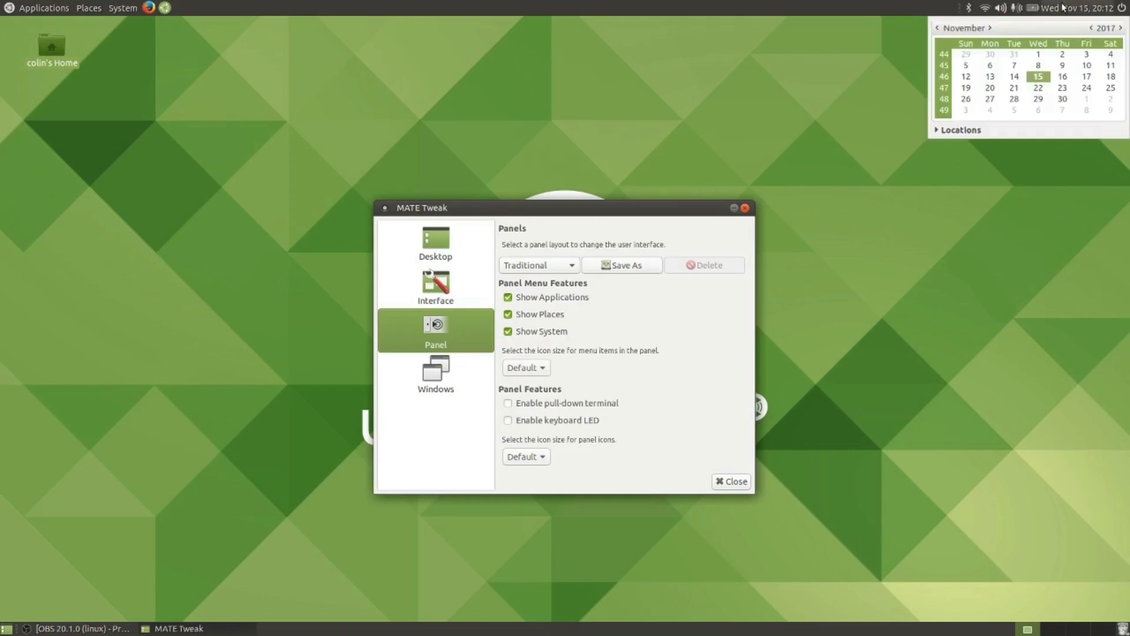
left_click(1063, 8)
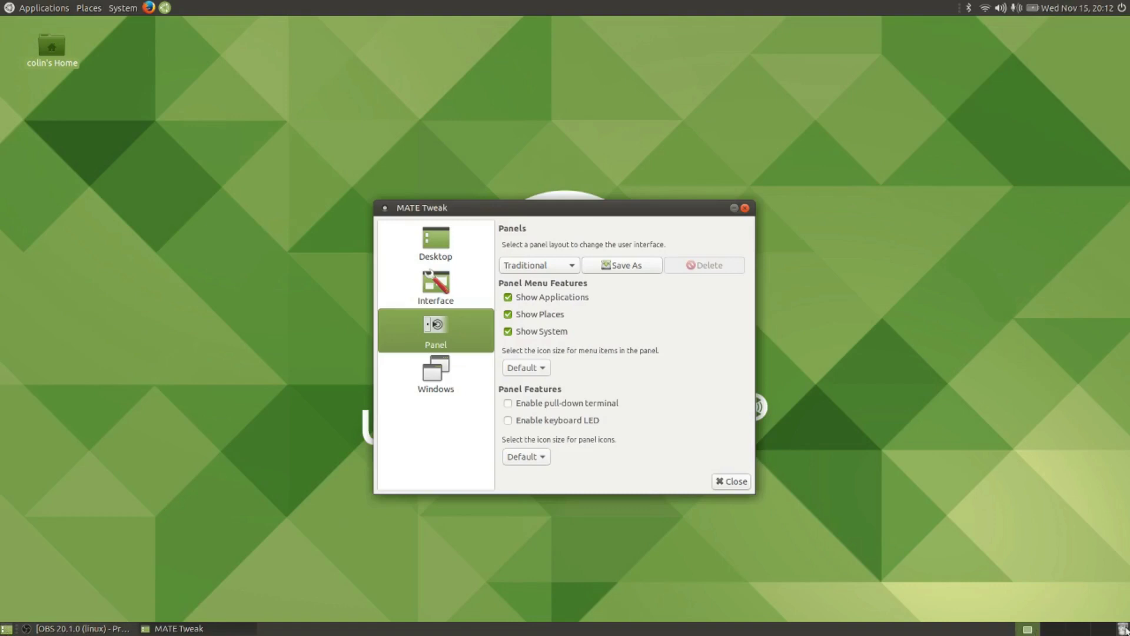
Switch the panel layout to Netbook and confirm the replacement
left_click(558, 265)
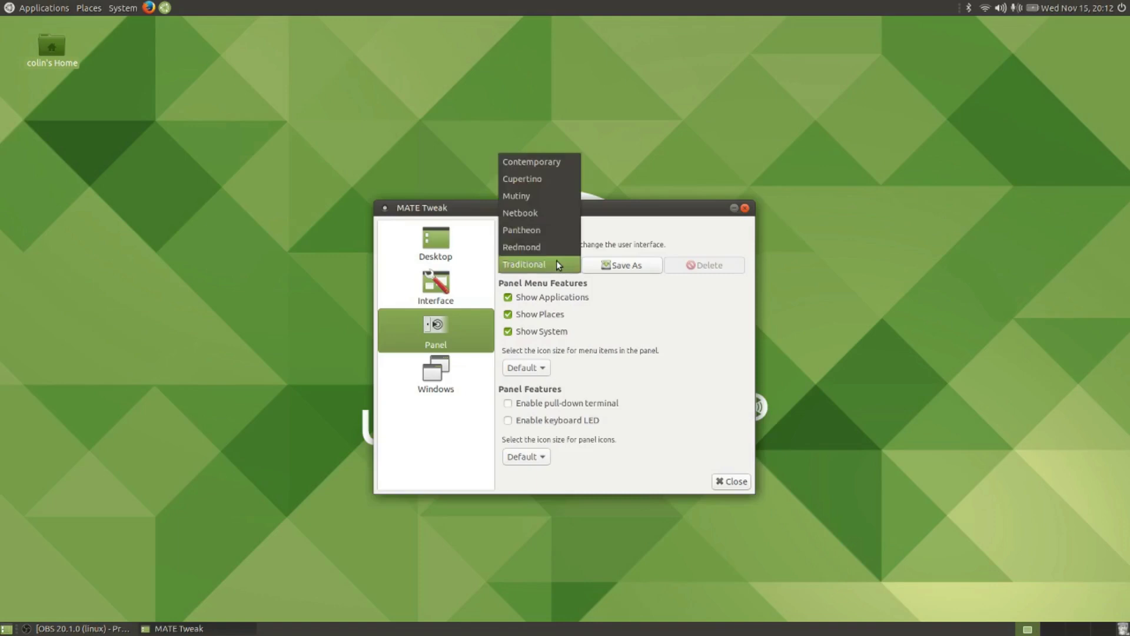
left_click(535, 215)
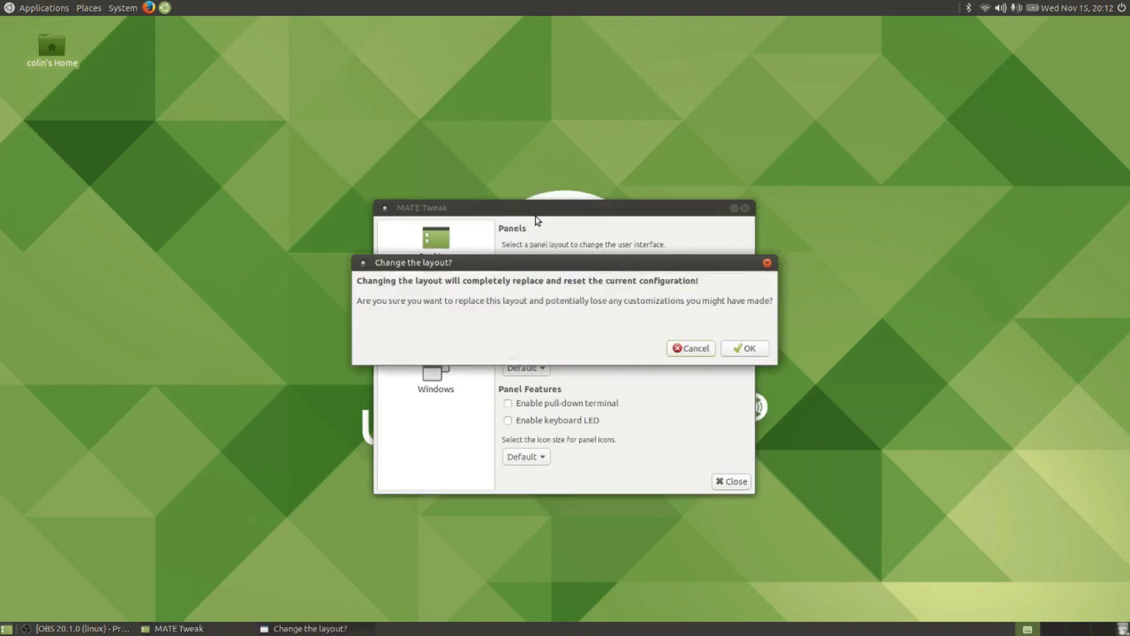
left_click(752, 349)
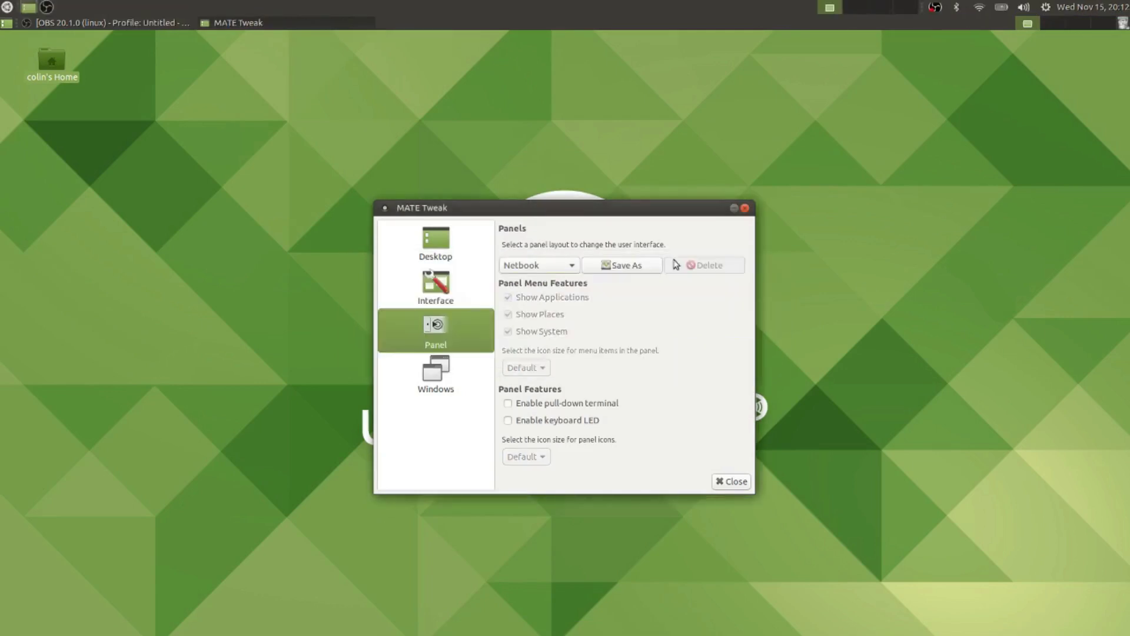
Switch the panel layout to Redmond and confirm the change
left_click(562, 265)
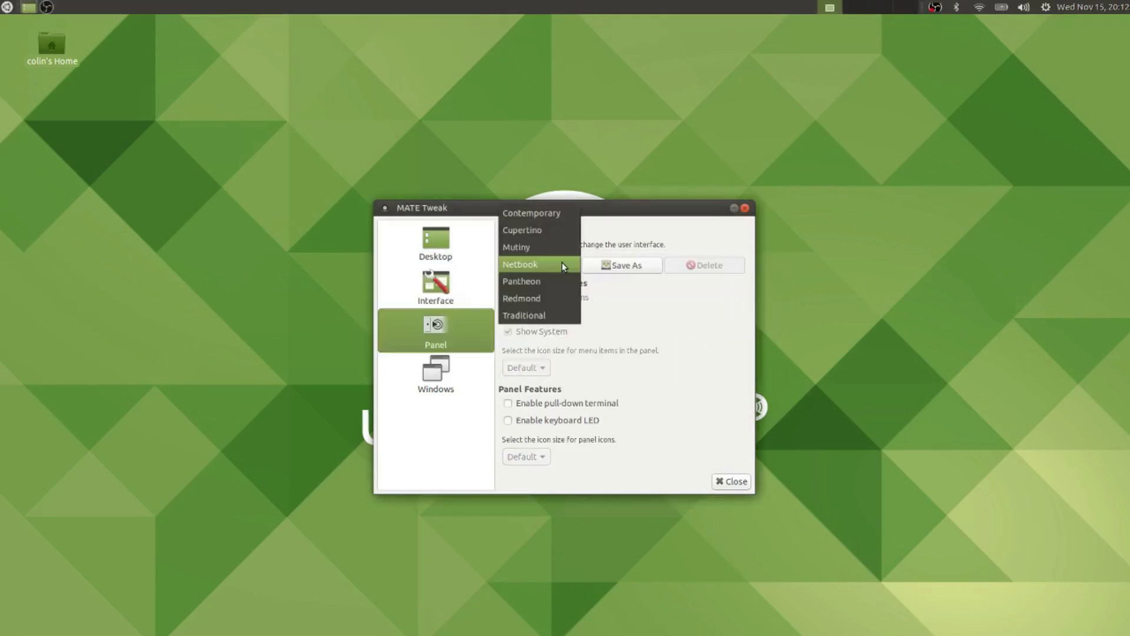
left_click(531, 299)
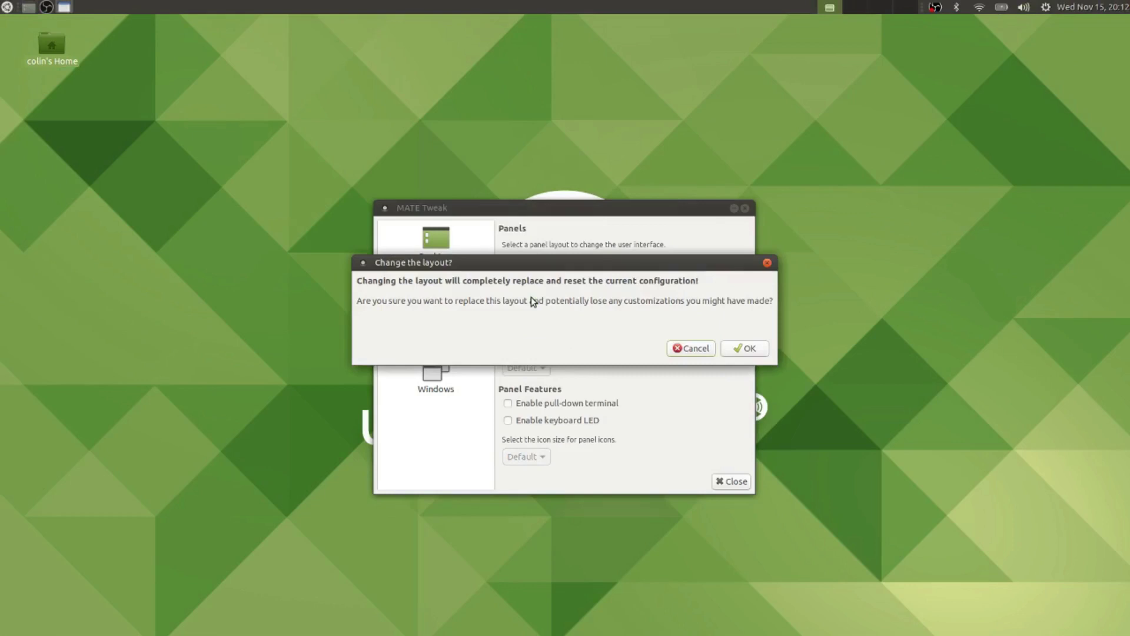
key("Return")
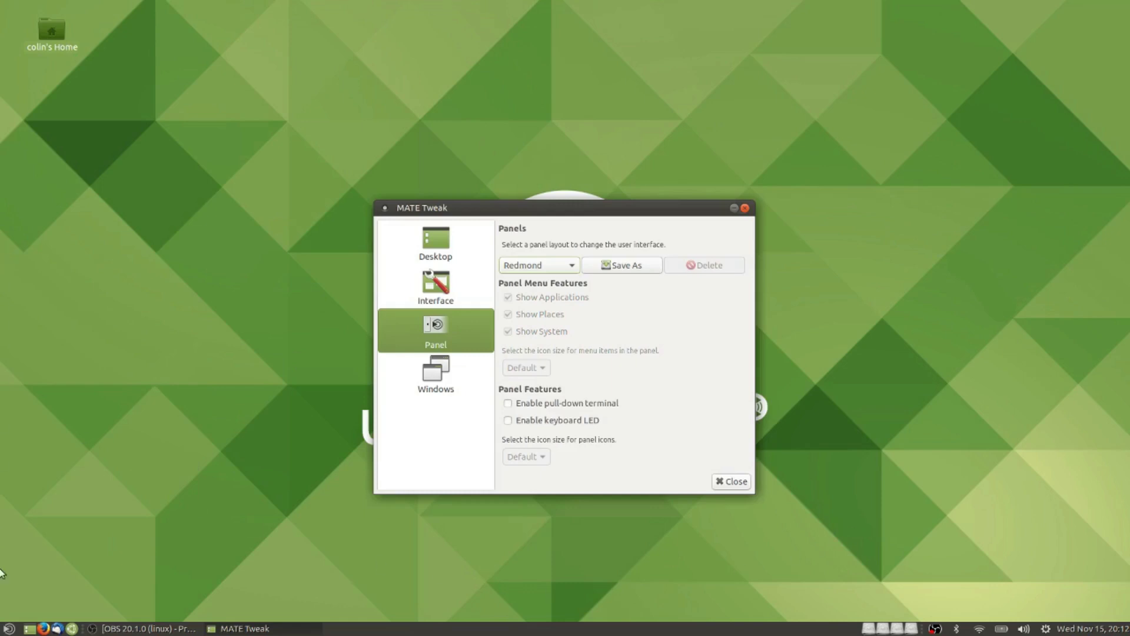
left_click(8, 629)
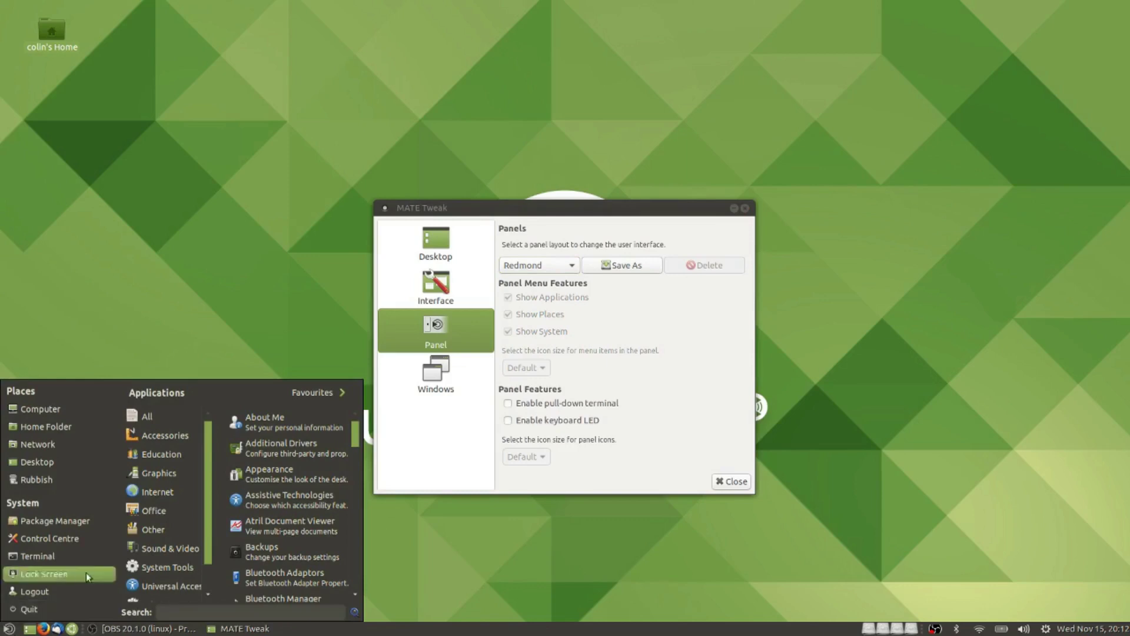
left_click(9, 628)
left_click(7, 629)
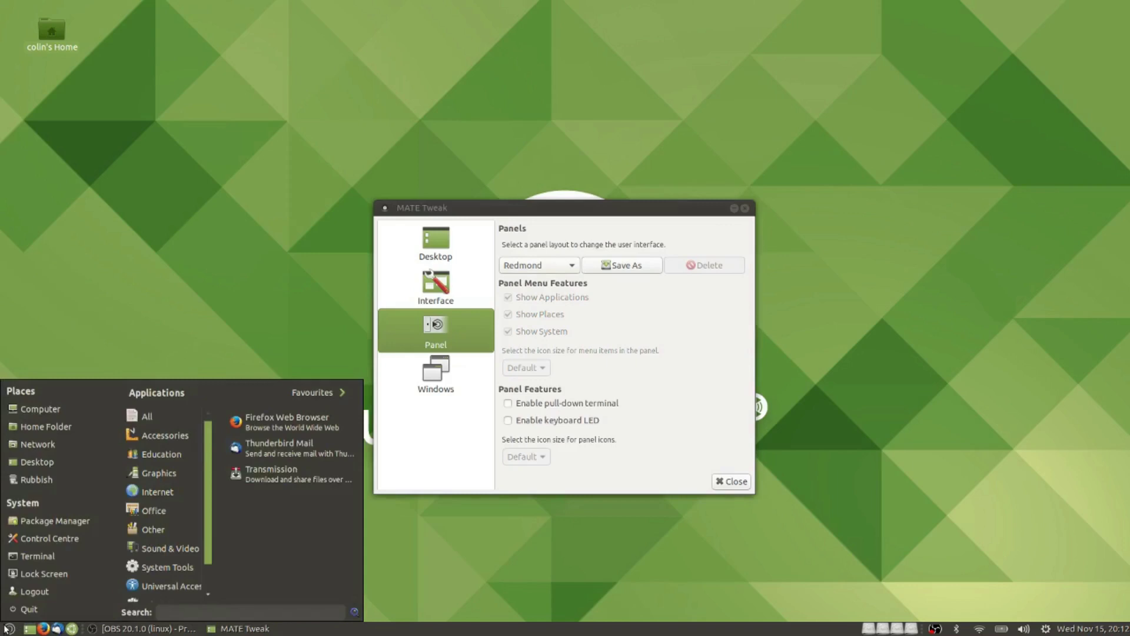
left_click(6, 629)
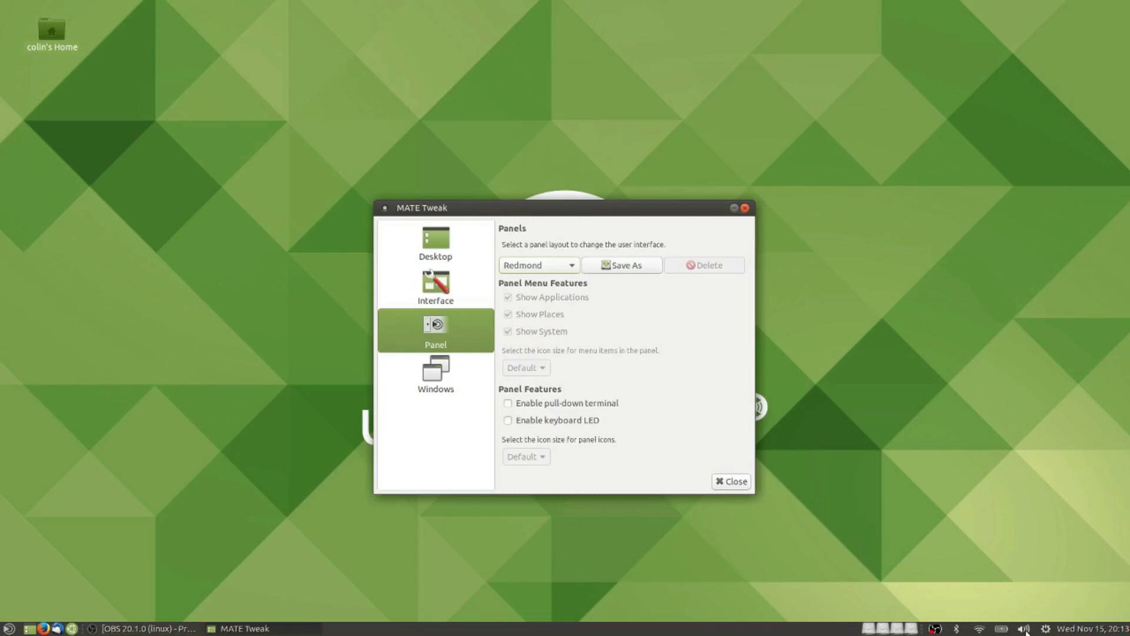
left_click(1109, 628)
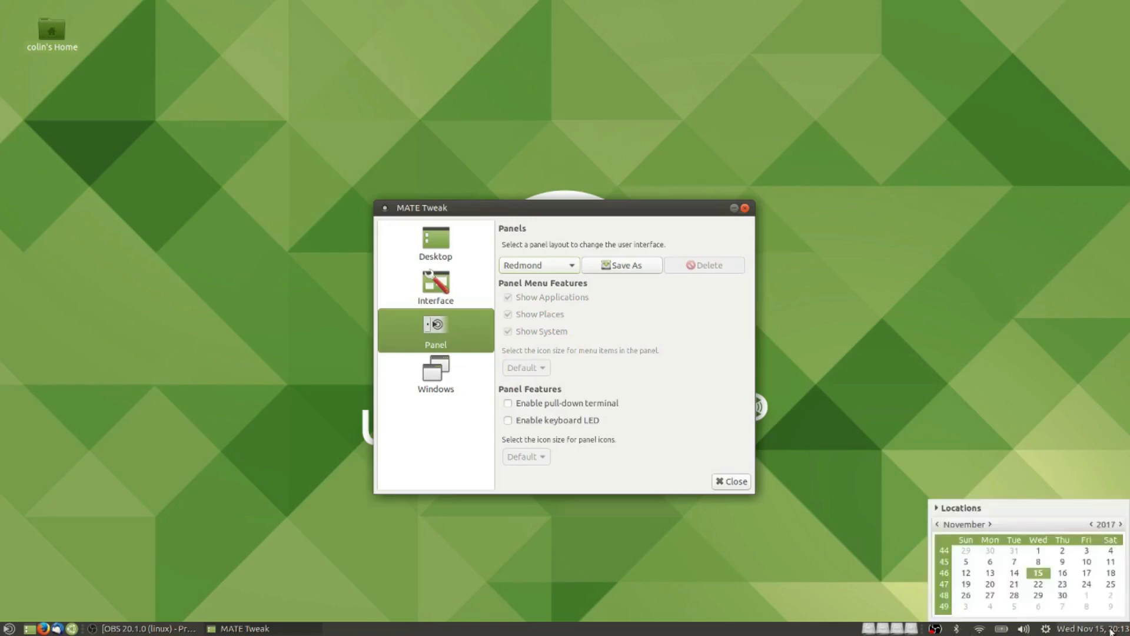
left_click(1110, 628)
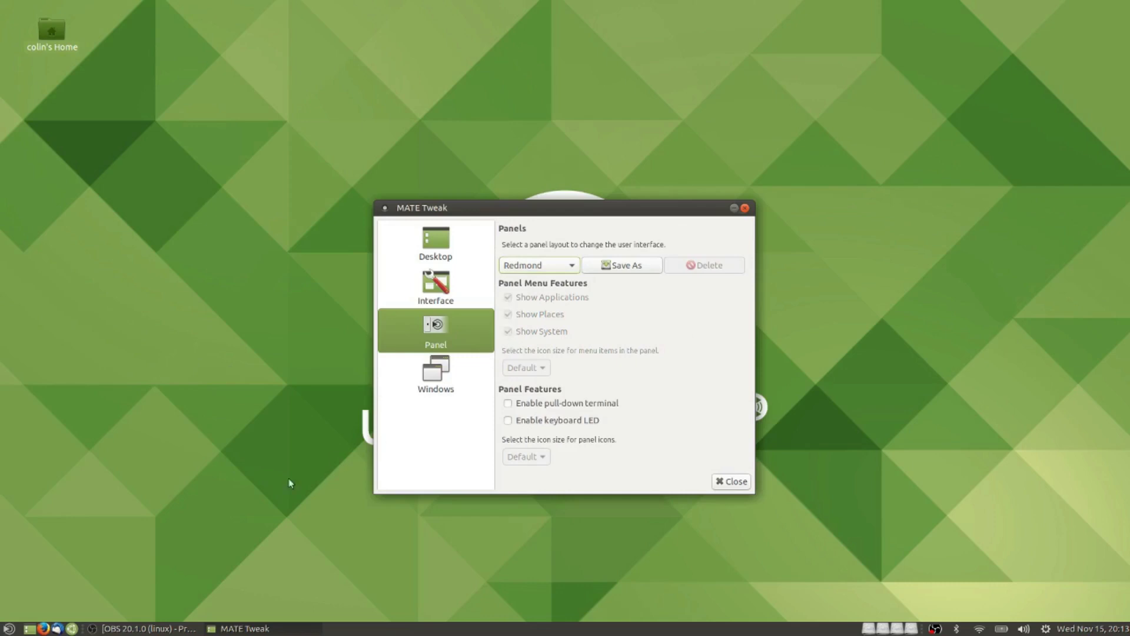
left_click(539, 265)
left_click(535, 249)
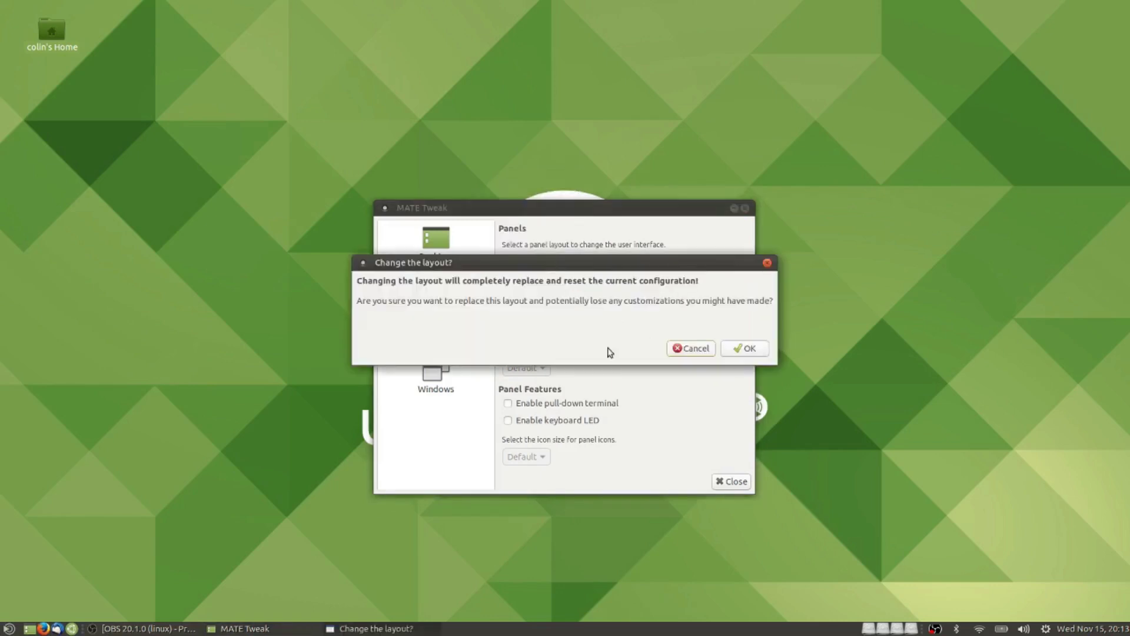
left_click(742, 349)
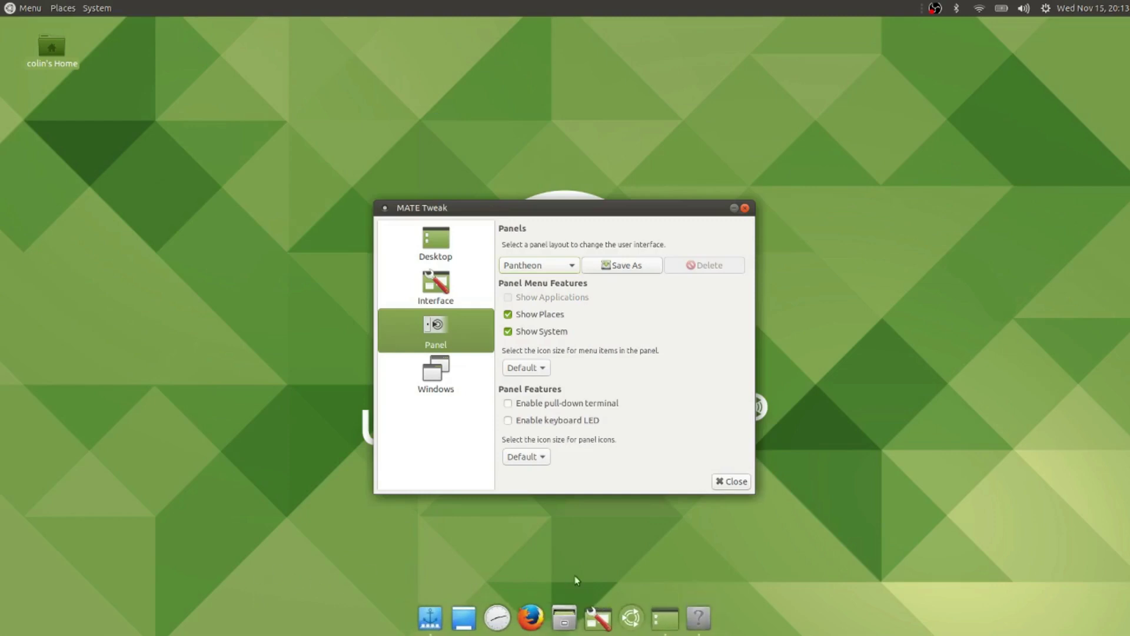
left_click(30, 8)
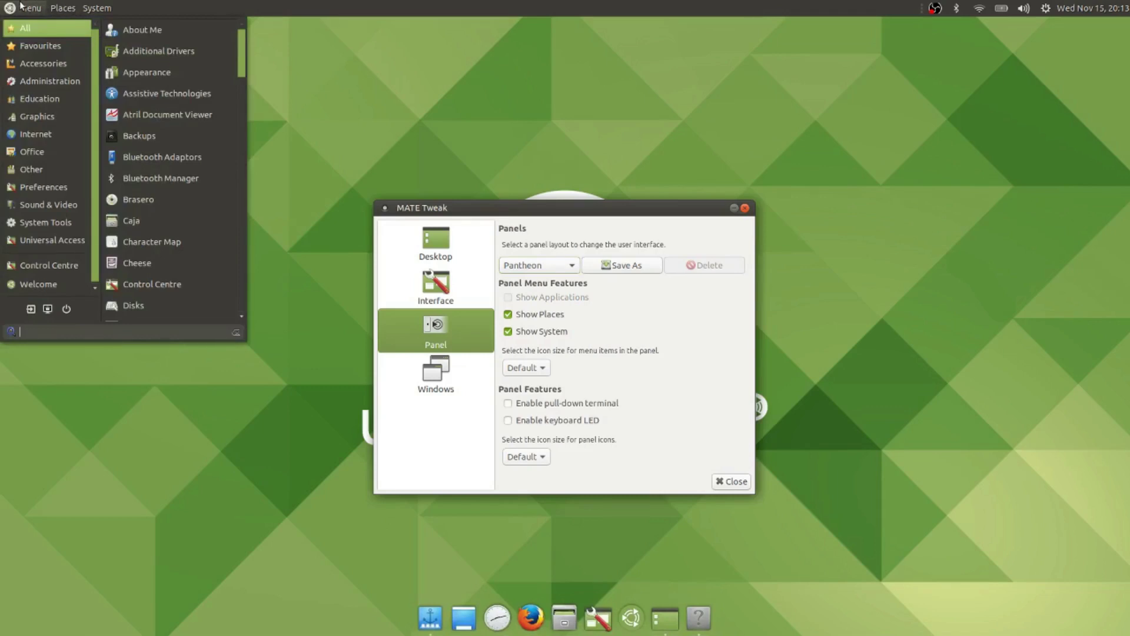
left_click(21, 9)
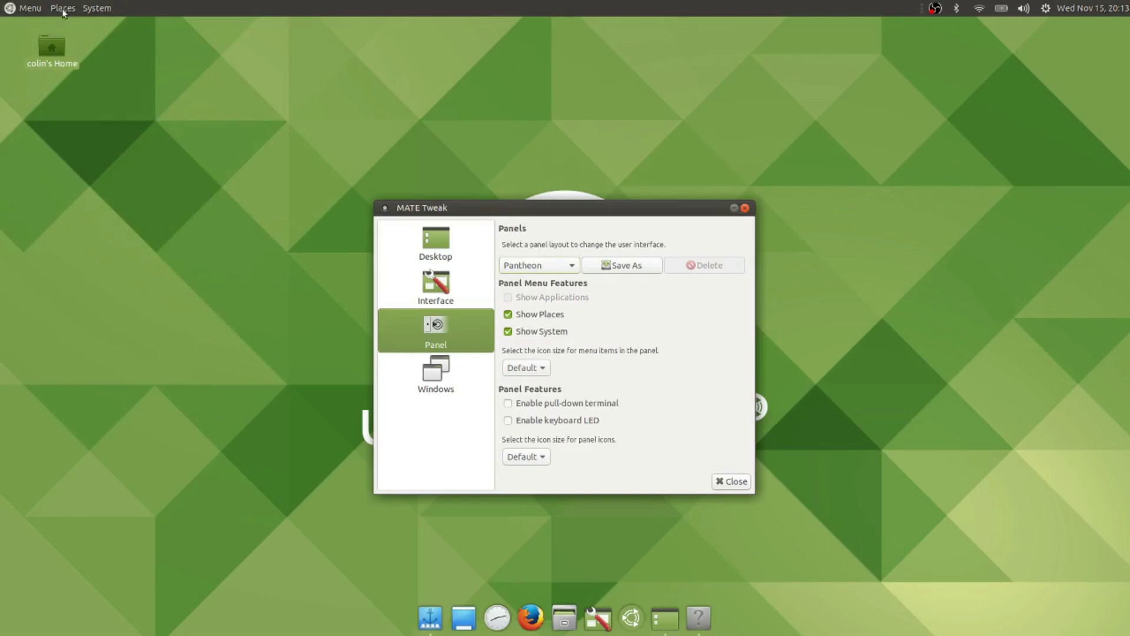
left_click(64, 10)
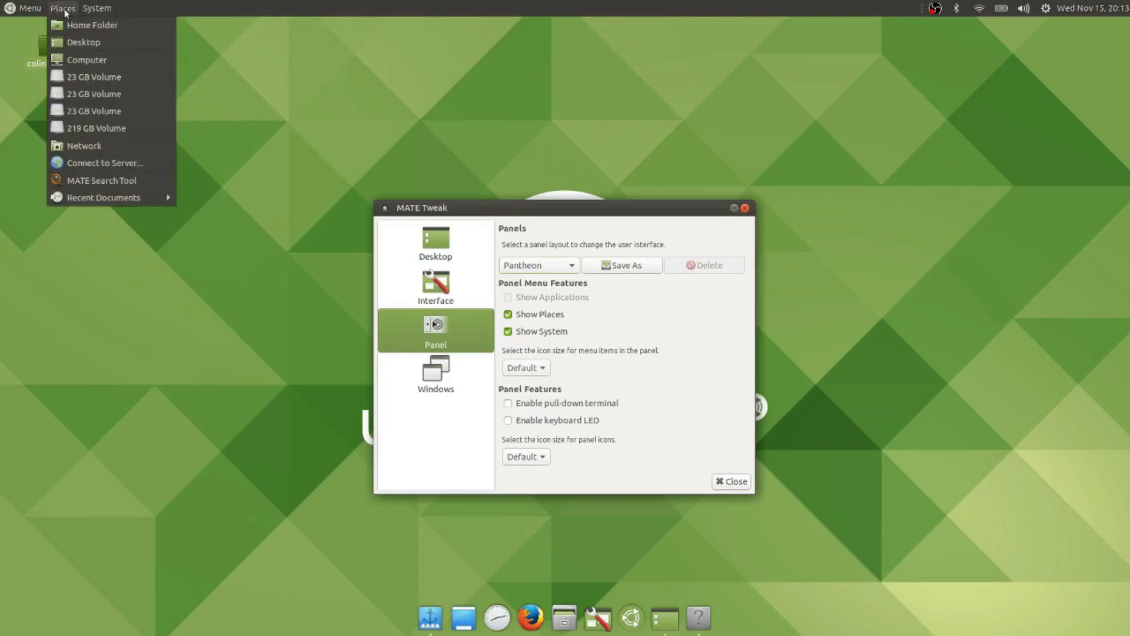
left_click(66, 8)
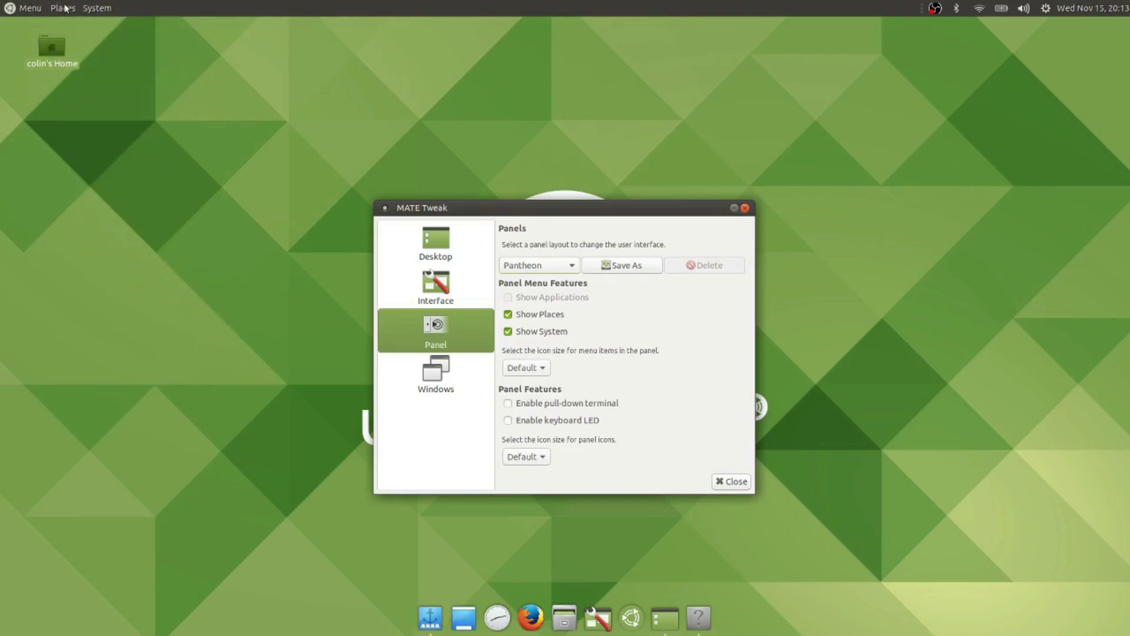
left_click(28, 8)
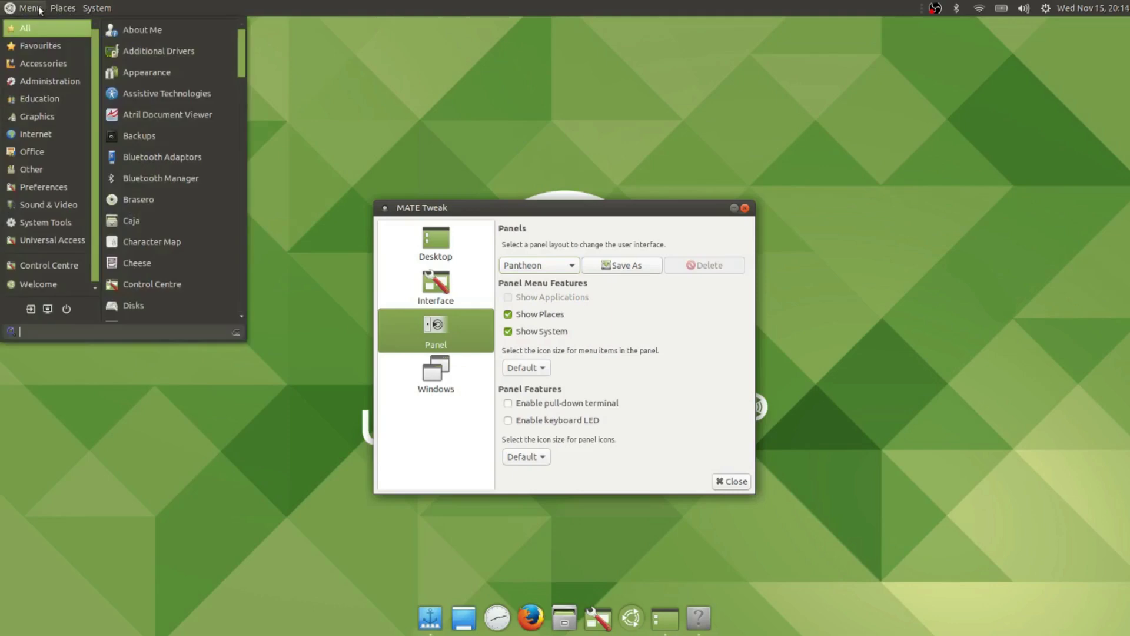
left_click(61, 9)
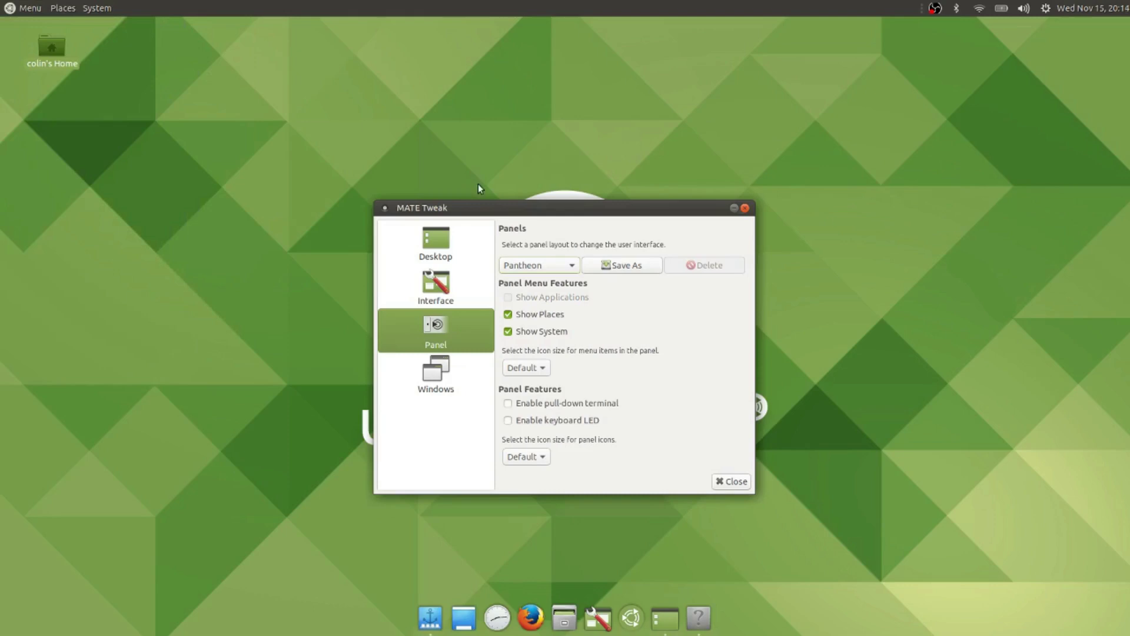
left_click(508, 315)
left_click(508, 315)
left_click(509, 332)
left_click(510, 332)
Apply the Netbook panel layout, confirming the layout replacement
left_click(561, 266)
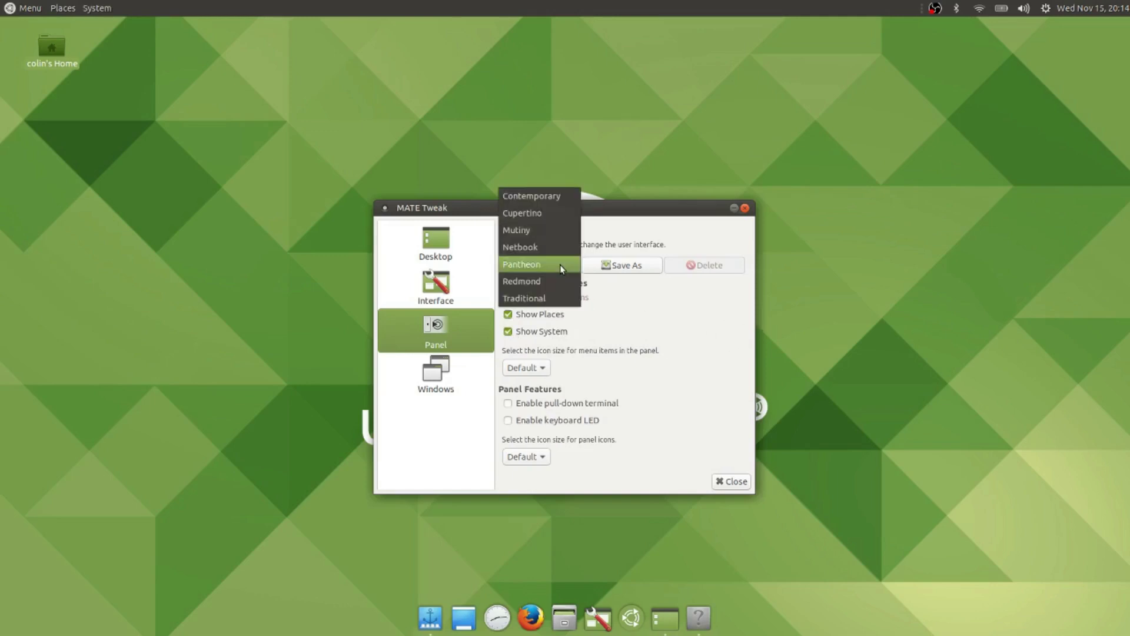
left_click(556, 255)
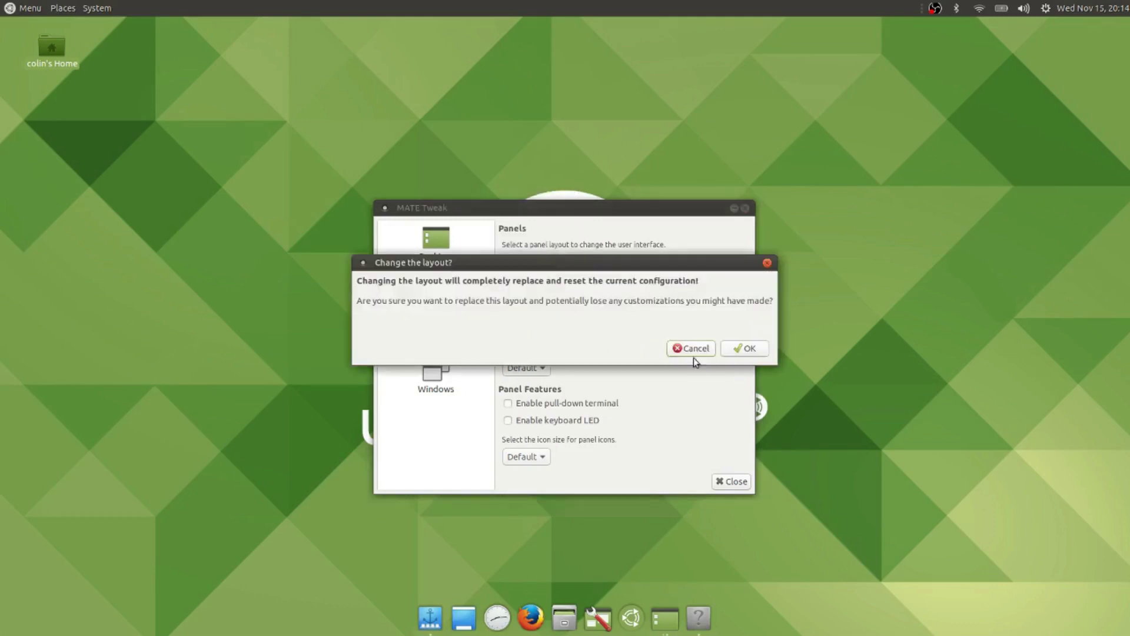
left_click(727, 352)
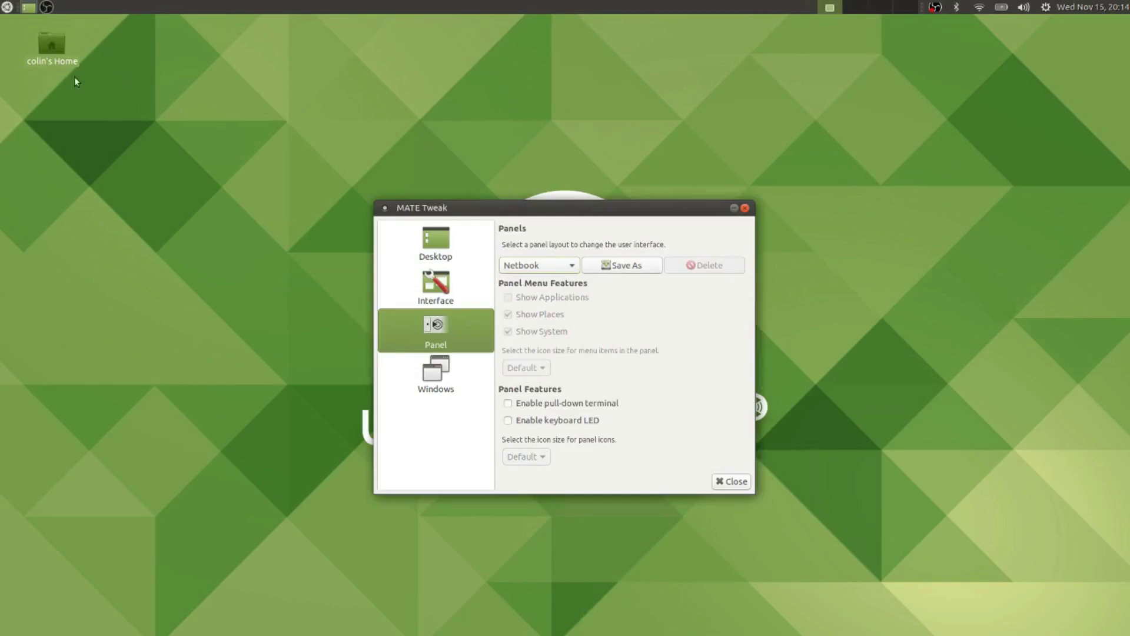
Browse the Netbook applications menu's categories, then close it
left_click(6, 7)
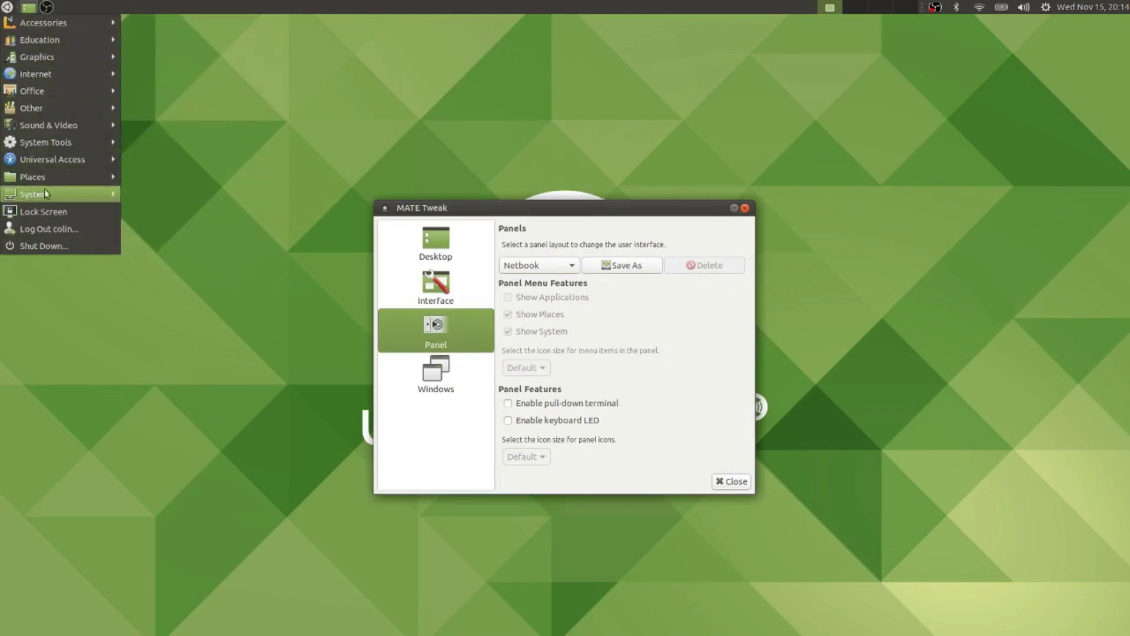
mouse_move(44, 195)
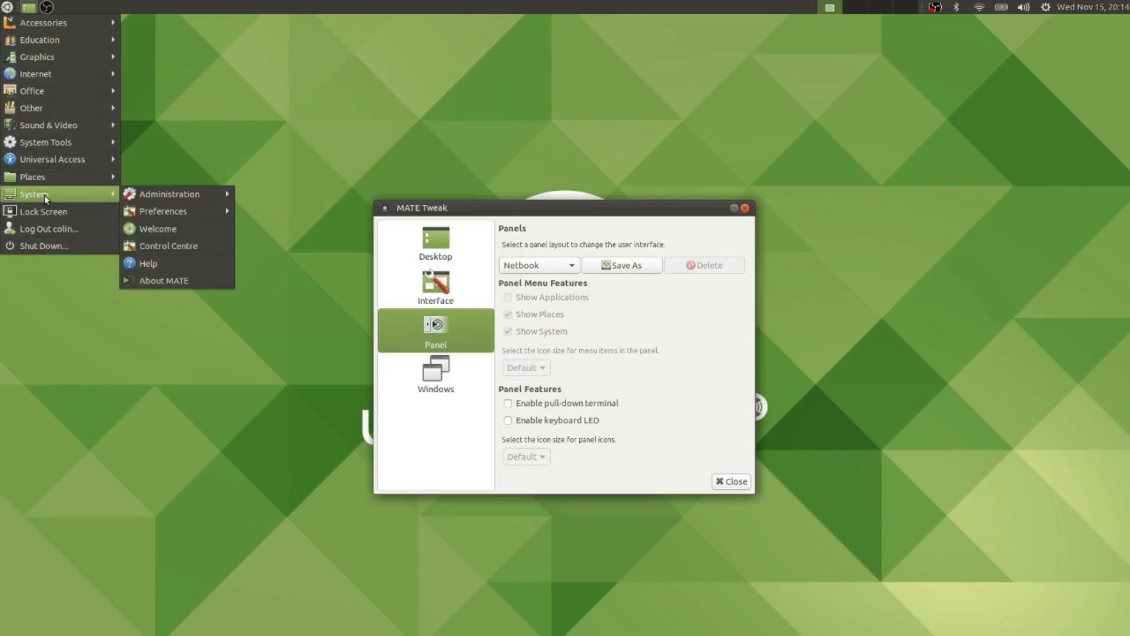
mouse_move(54, 177)
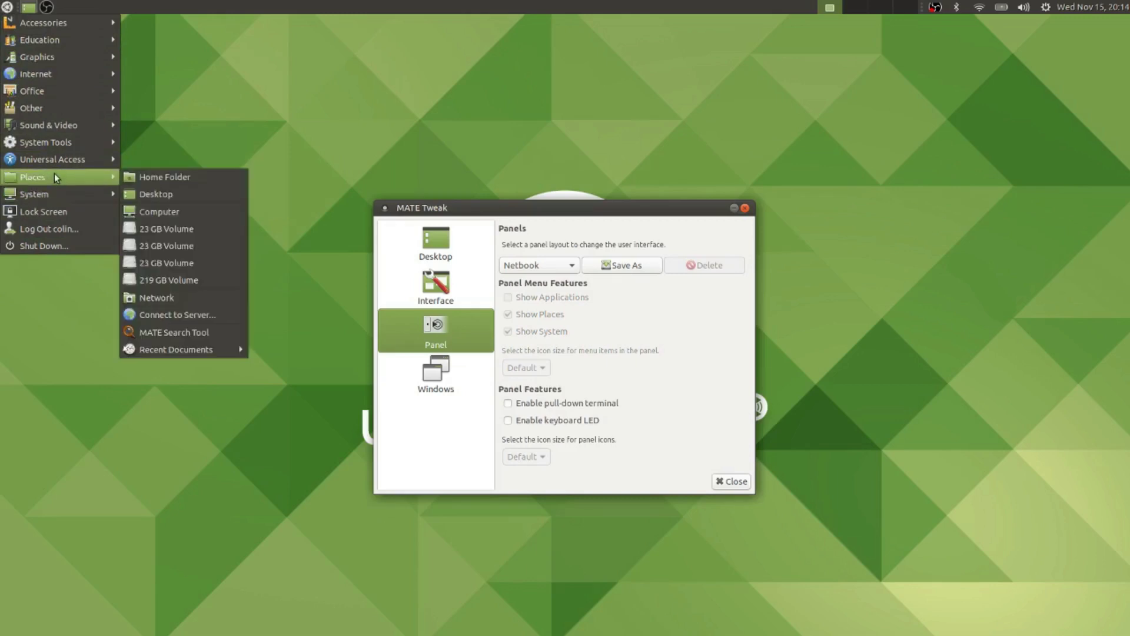
left_click(157, 156)
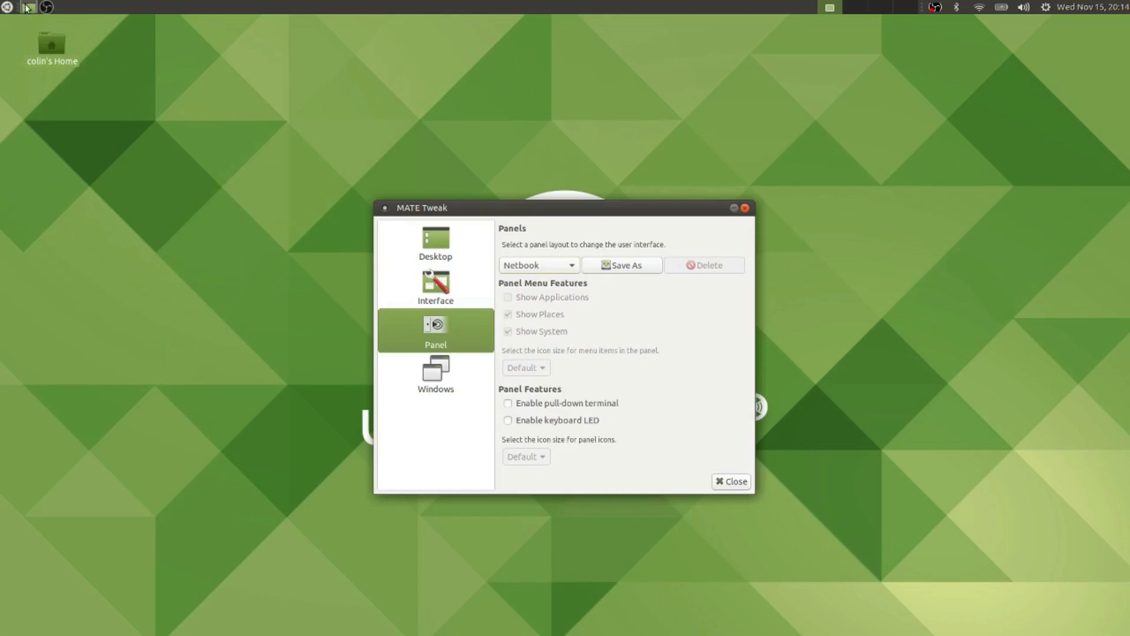
Open colin's Home folder in Caja, position its window, and glance at the calendar
double_click(54, 50)
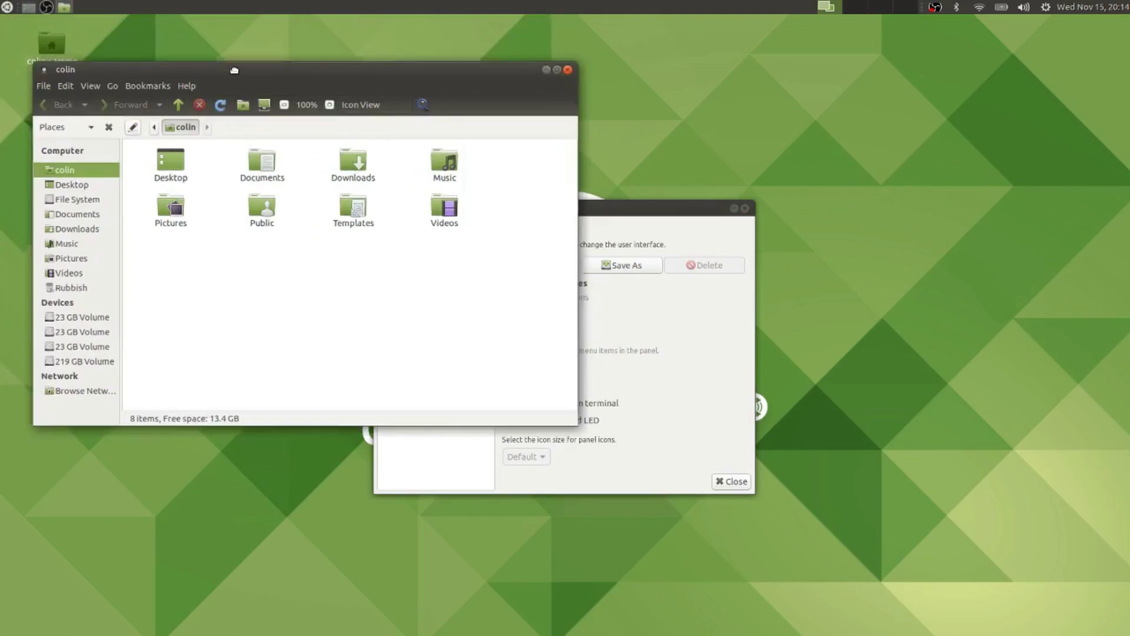
left_click_drag(233, 71, 331, 160)
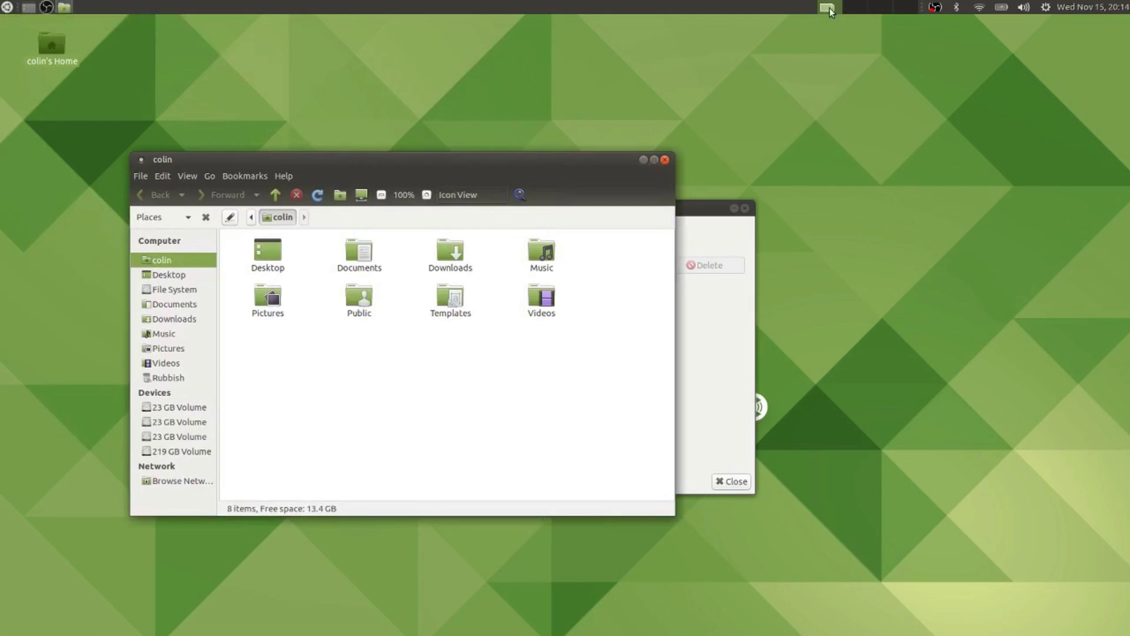
left_click(1085, 7)
left_click(1084, 7)
left_click_drag(375, 156, 463, 292)
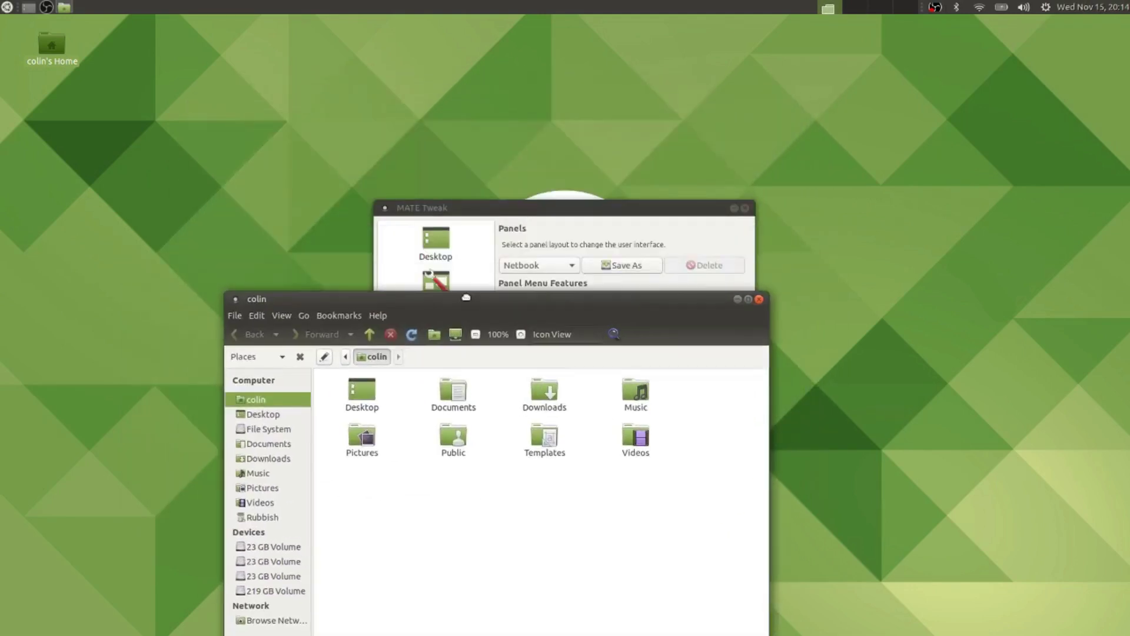
Check the layout list still shows Netbook, then rearrange the MATE Tweak and Caja windows
left_click(543, 266)
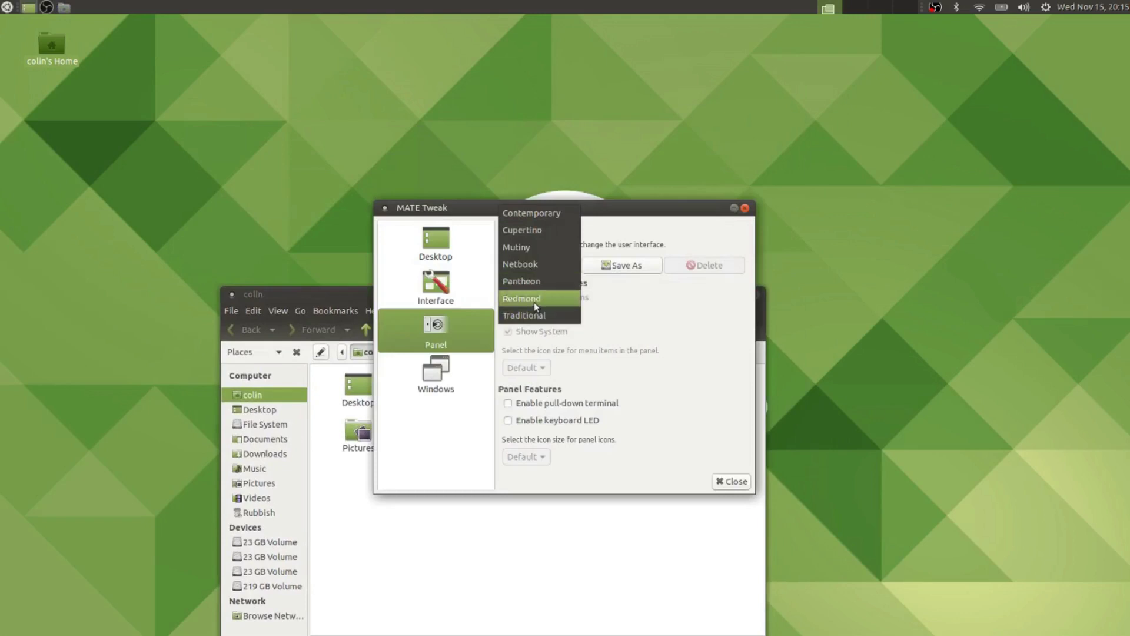
left_click(529, 260)
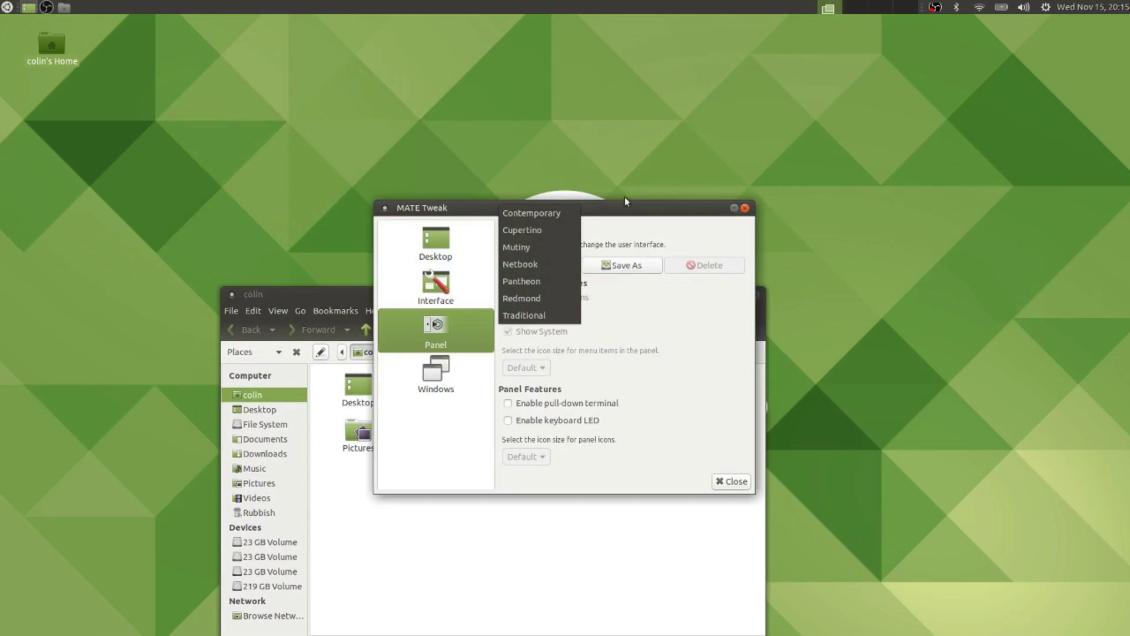
left_click_drag(596, 213, 584, 121)
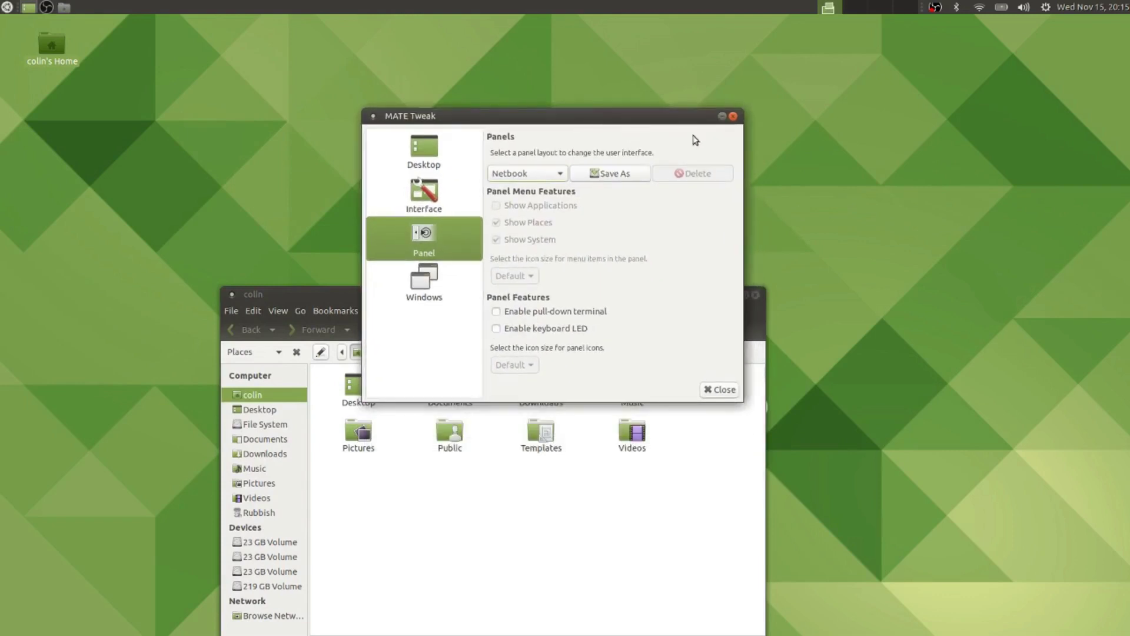
left_click(332, 296)
left_click_drag(363, 300, 341, 126)
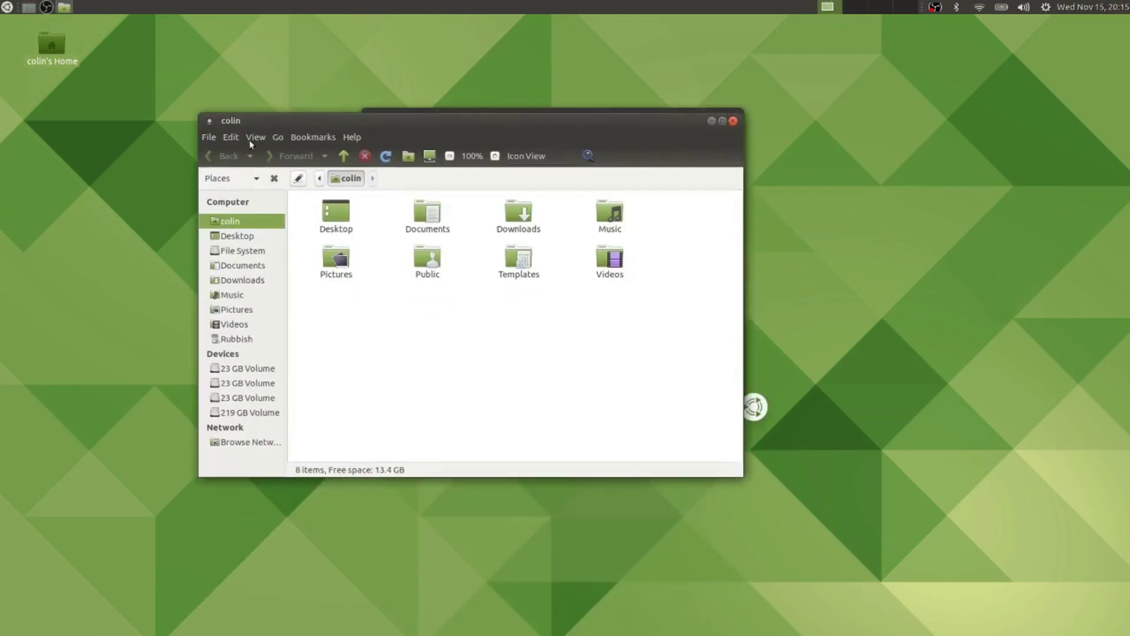
Look through Caja's File, View and Help menus
left_click(205, 138)
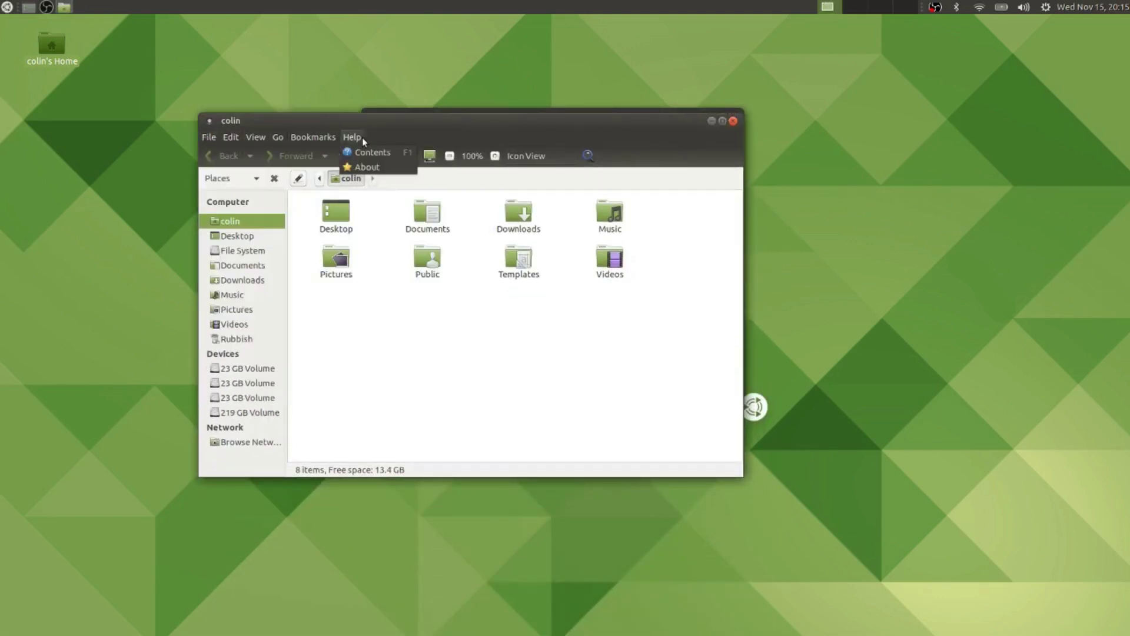
mouse_move(329, 137)
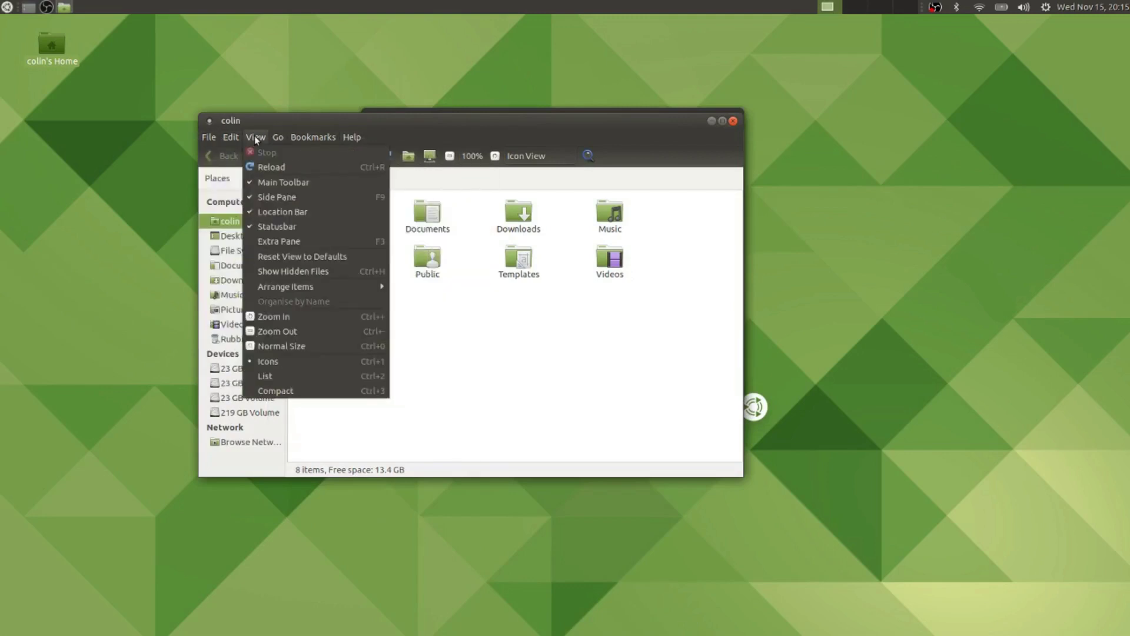
left_click(254, 135)
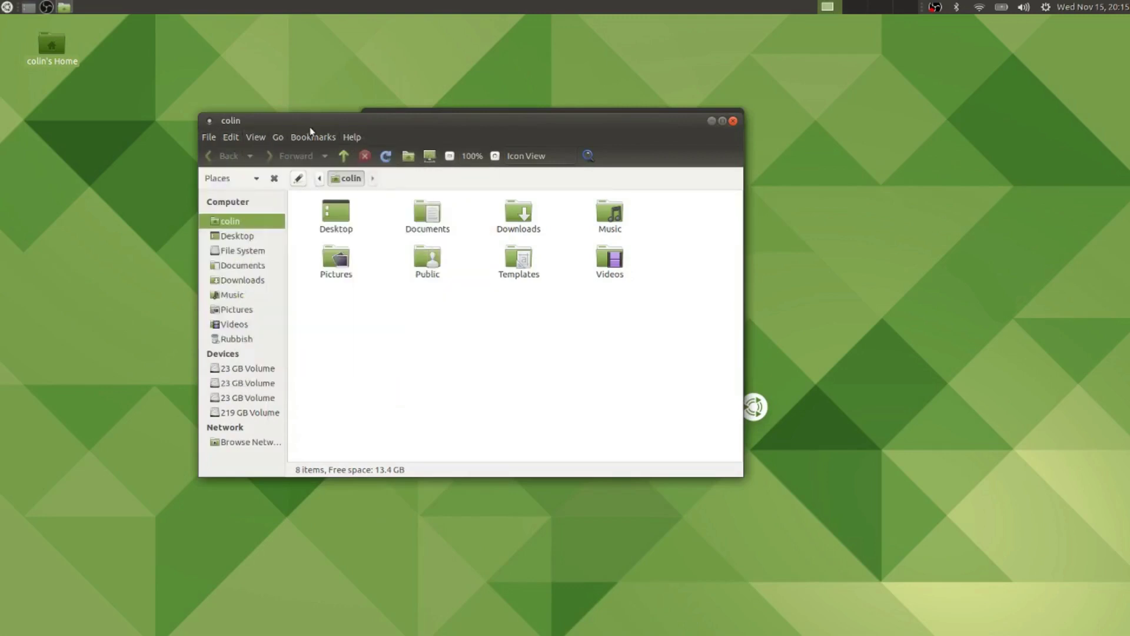
Close the home folder window and apply the Mutiny panel layout
left_click(731, 123)
left_click(549, 175)
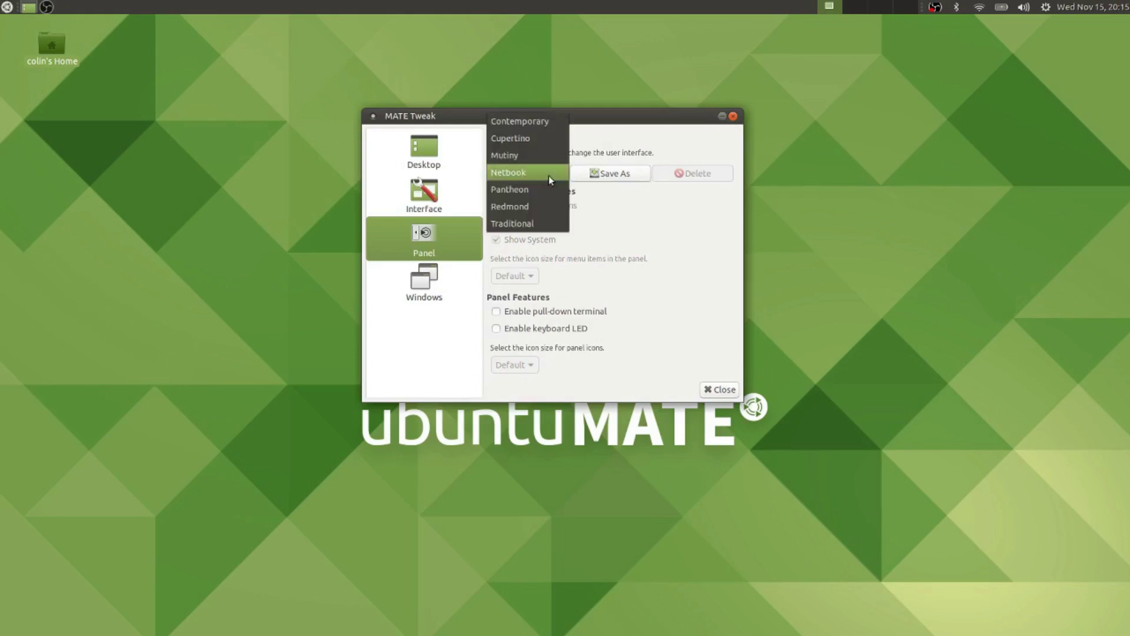
left_click(533, 156)
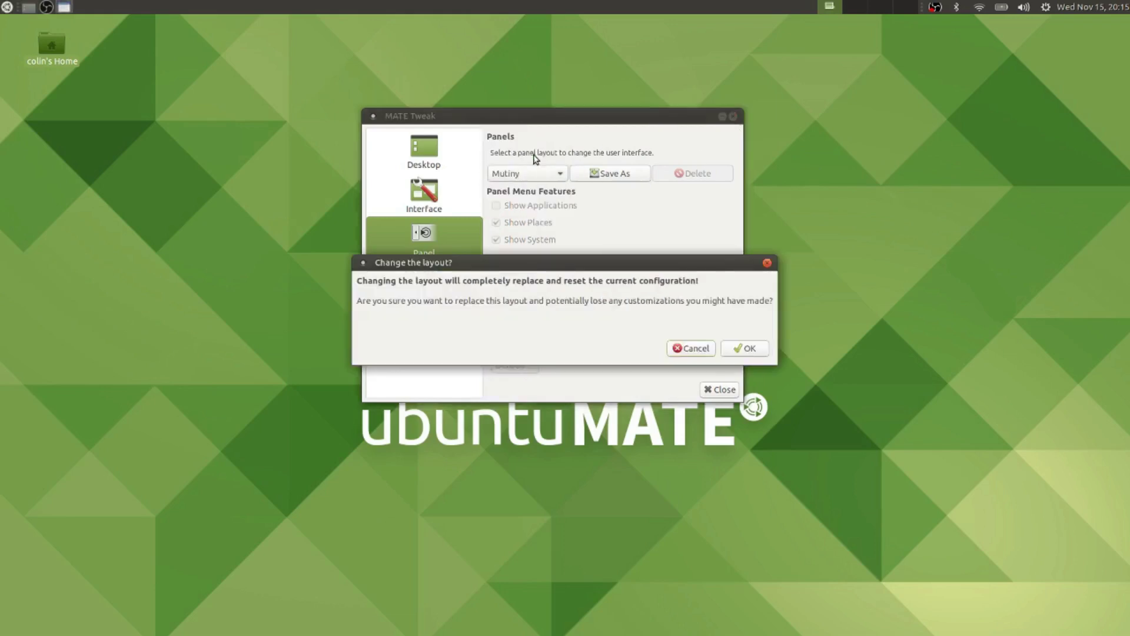
left_click(745, 348)
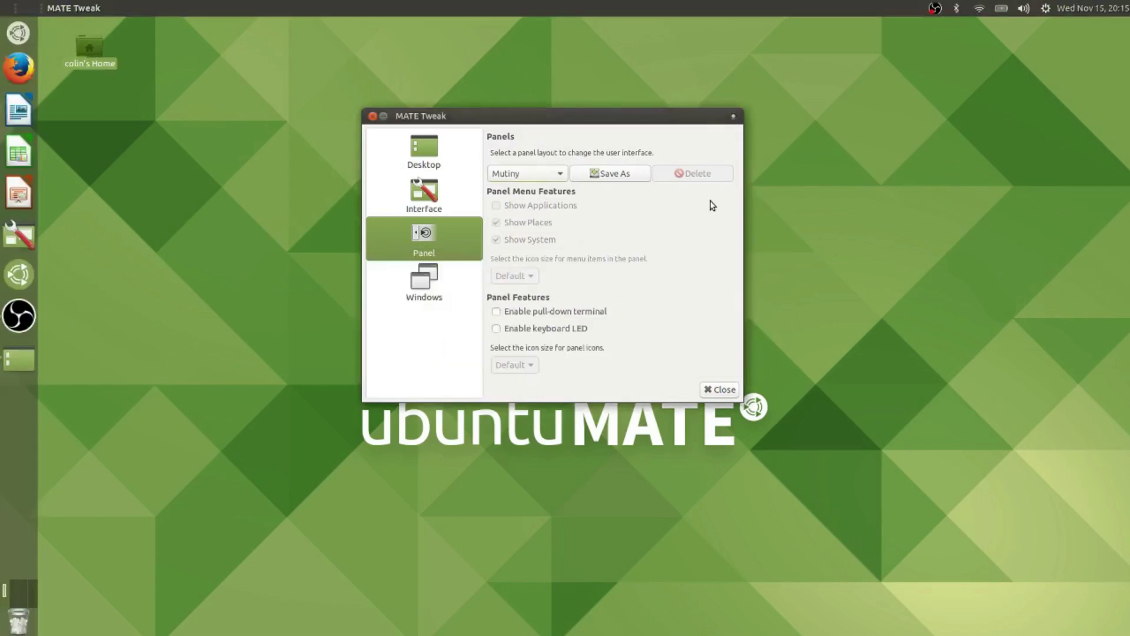
left_click_drag(520, 118, 544, 212)
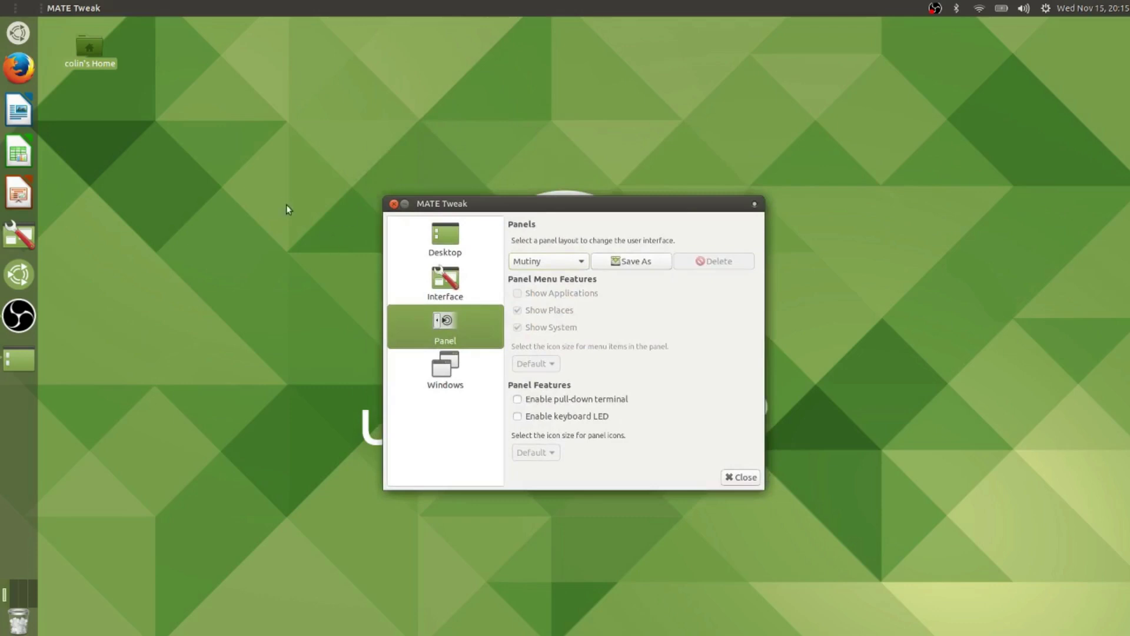
Reopen colin's Home in Caja, centre its window, and launch LibreOffice Calc from the dock
double_click(98, 58)
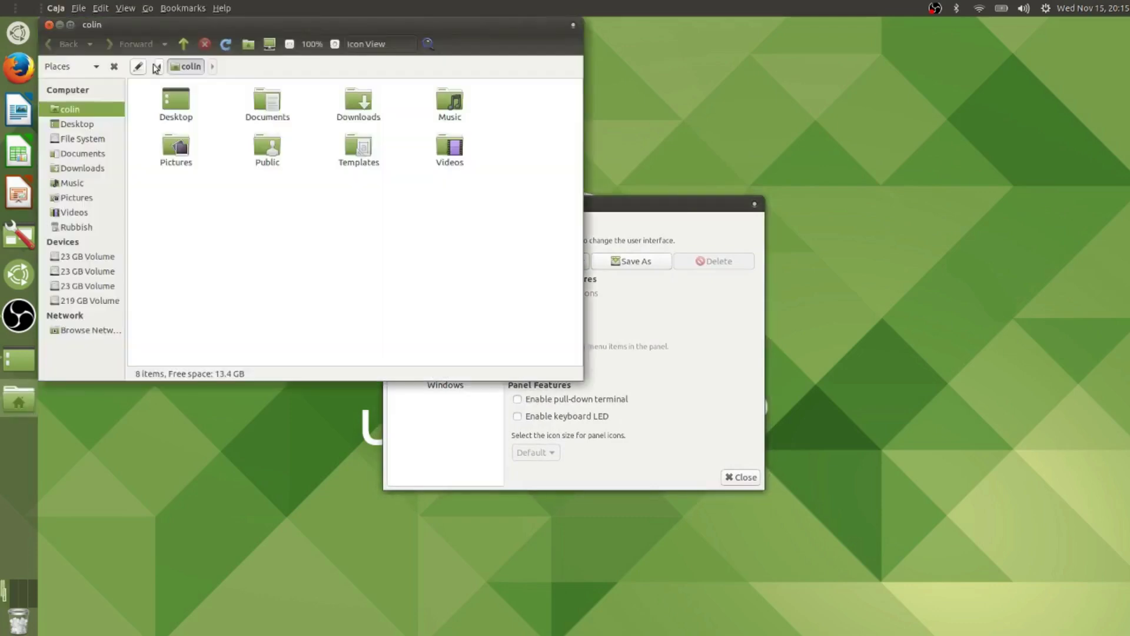
left_click_drag(220, 26, 517, 174)
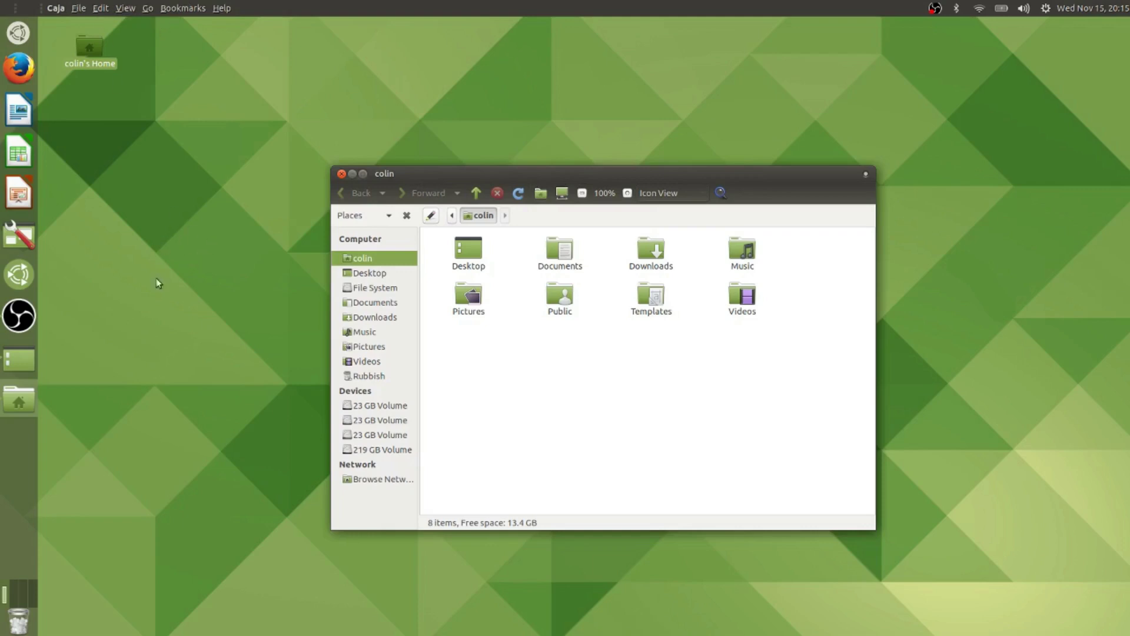
left_click(19, 141)
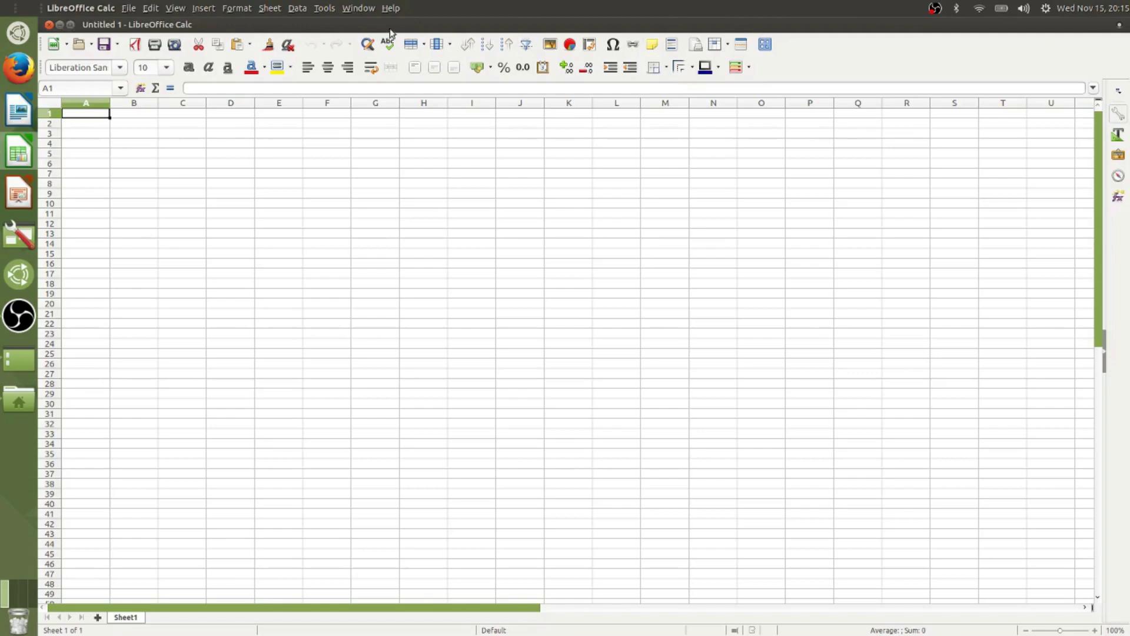
Restore Calc to a floating window and look through its menus
left_click_drag(389, 28, 878, 179)
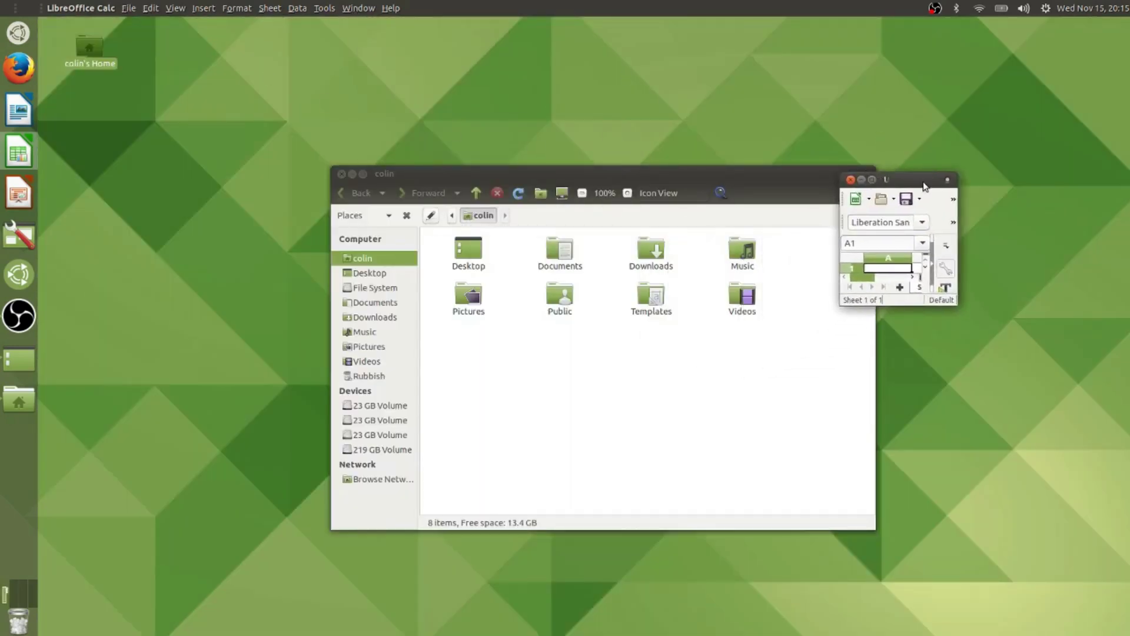
left_click(128, 8)
mouse_move(236, 12)
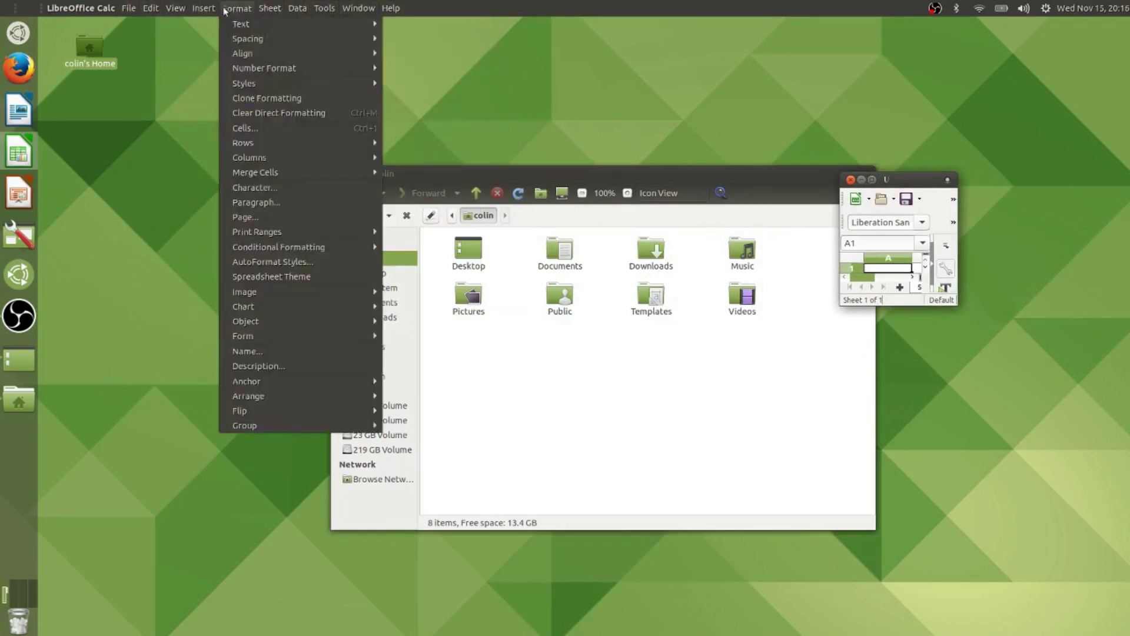
left_click(355, 9)
Raise the Caja window, browse its Bookmarks and Go menus, then bring the spreadsheet back
left_click(497, 172)
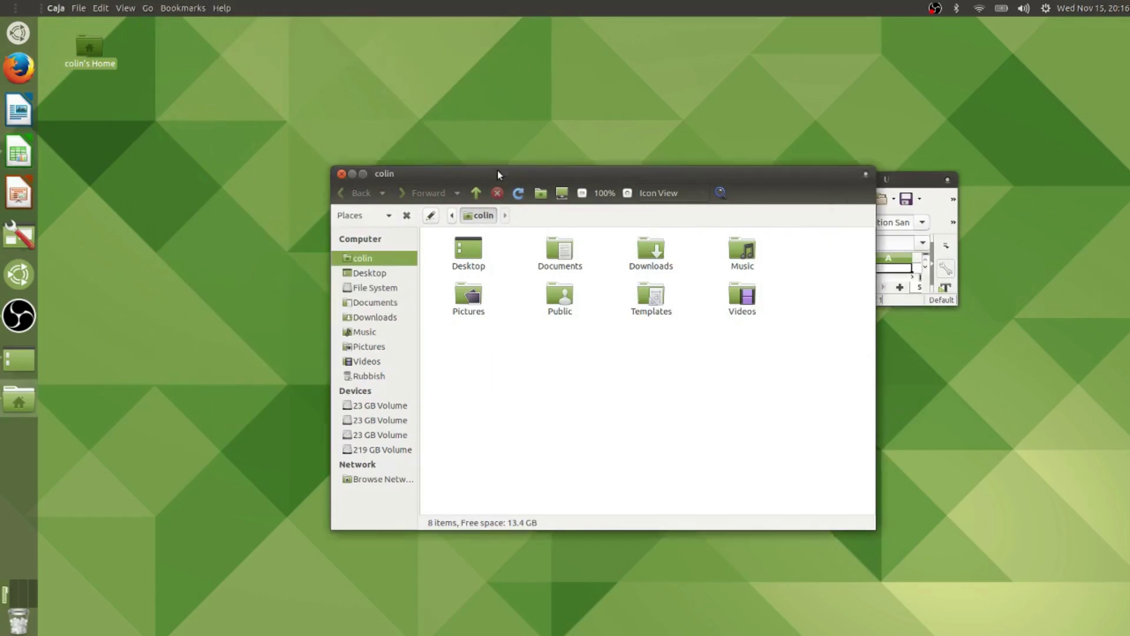
left_click(194, 8)
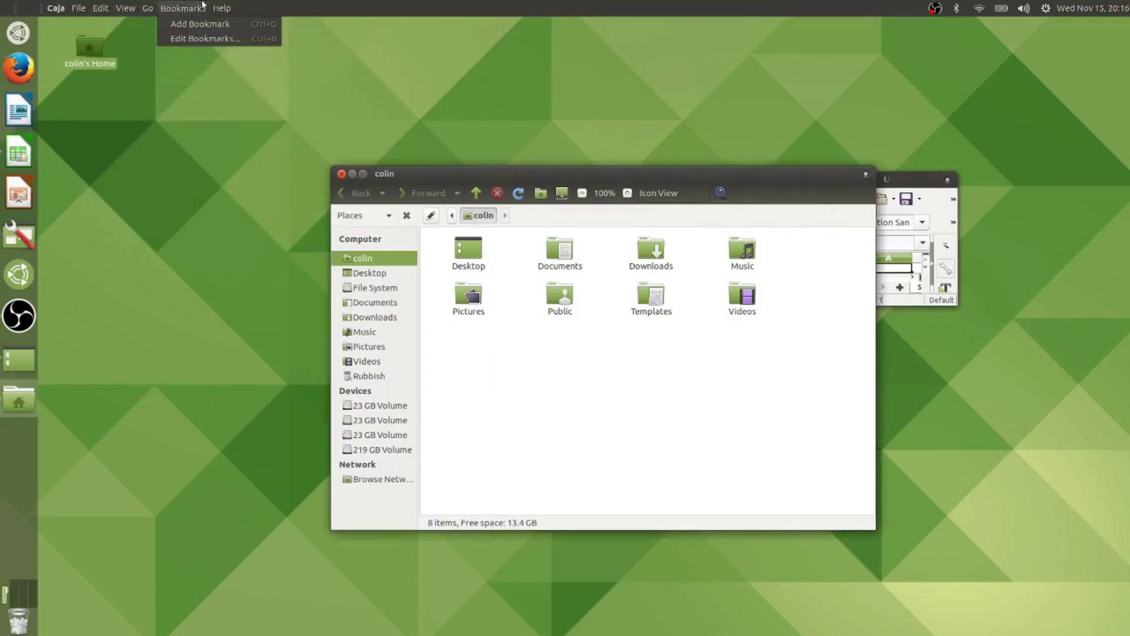
mouse_move(107, 6)
mouse_move(147, 7)
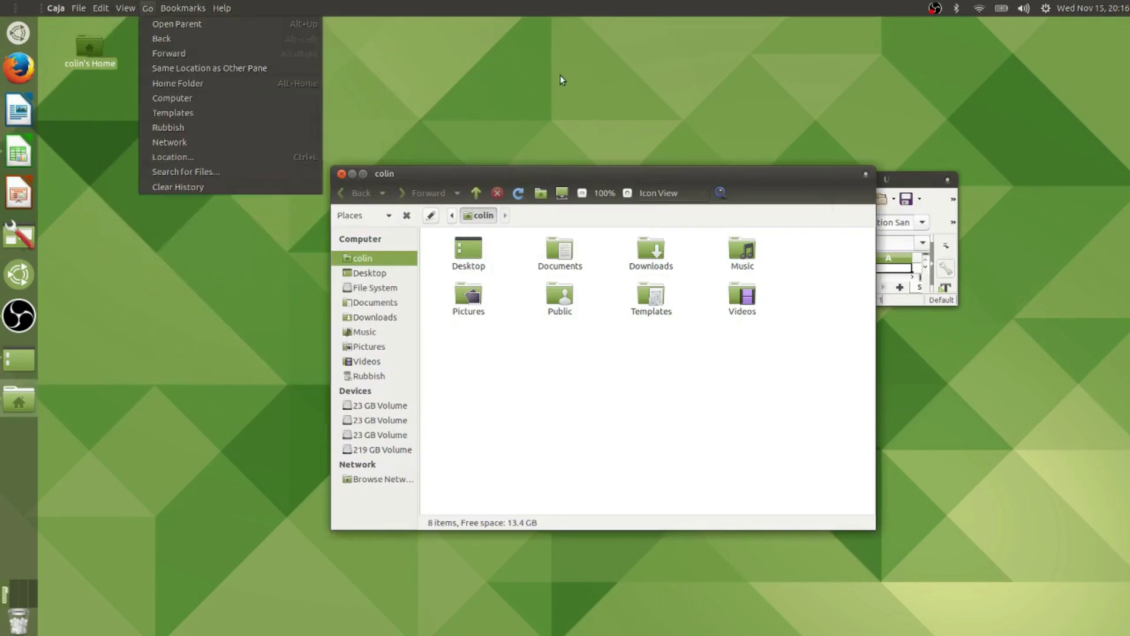
left_click(560, 76)
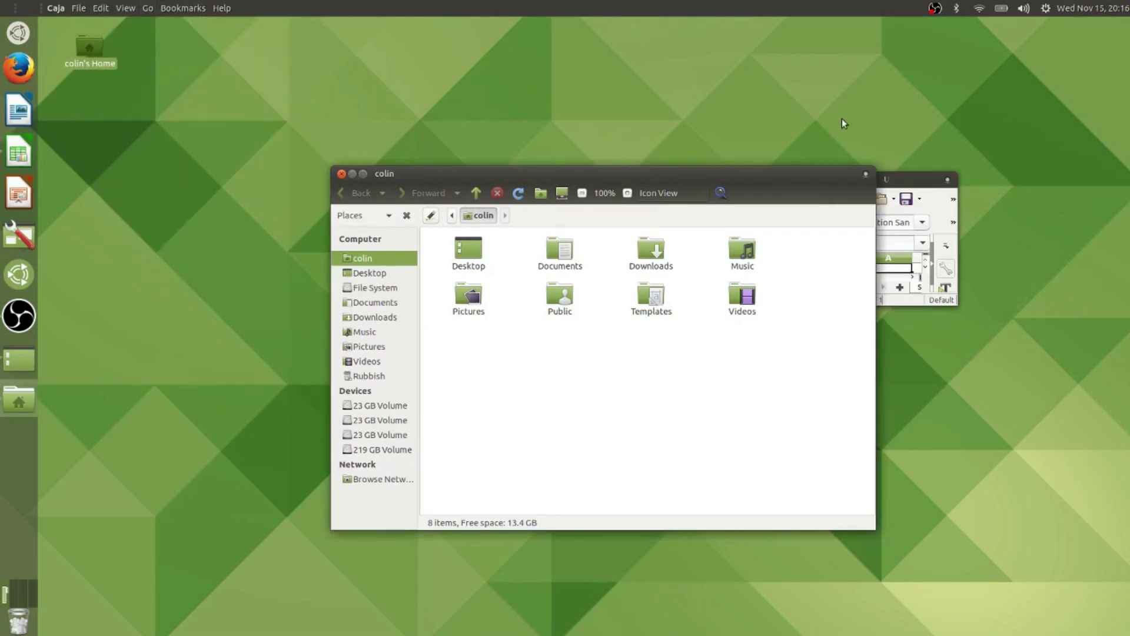
left_click_drag(910, 185, 522, 25)
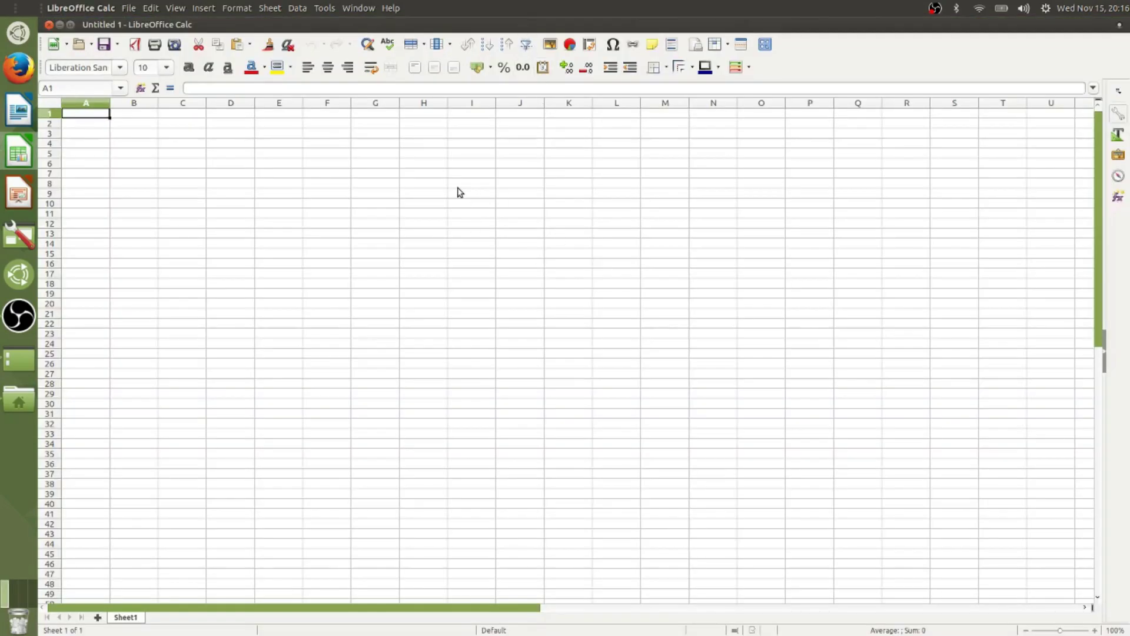
Search the Alt HUD for 'sort' and 'print' commands, then close it
key("alt")
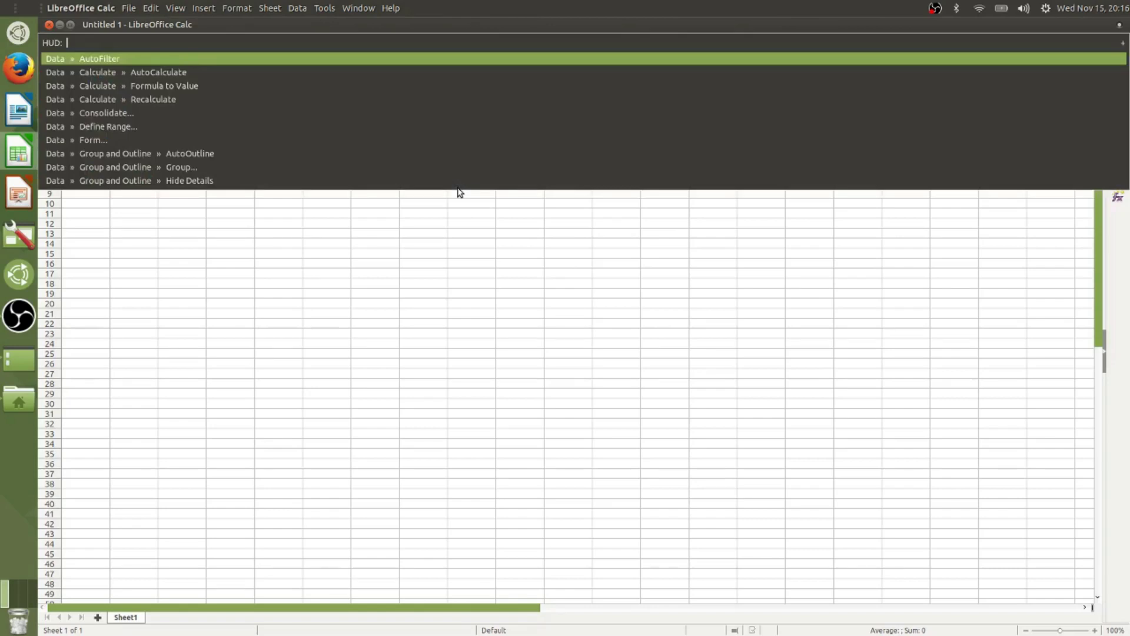
type("sort")
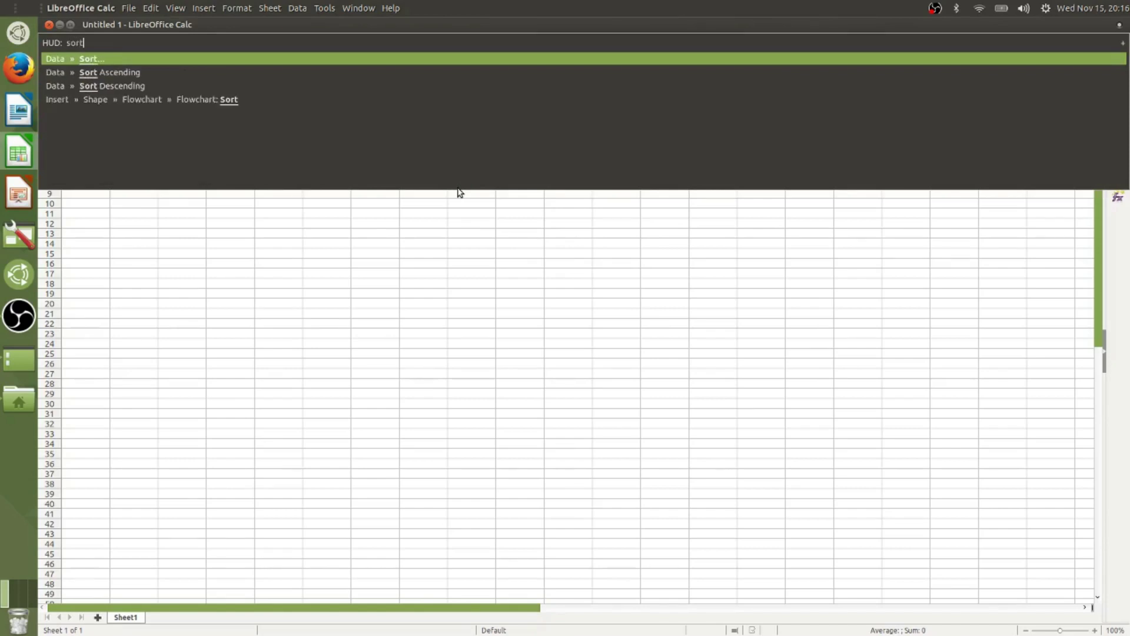
key("Down")
key("Down")
key("Up")
key("Up")
key("BackSpace")
key("BackSpace")
key("BackSpace")
key("BackSpace")
type("pri")
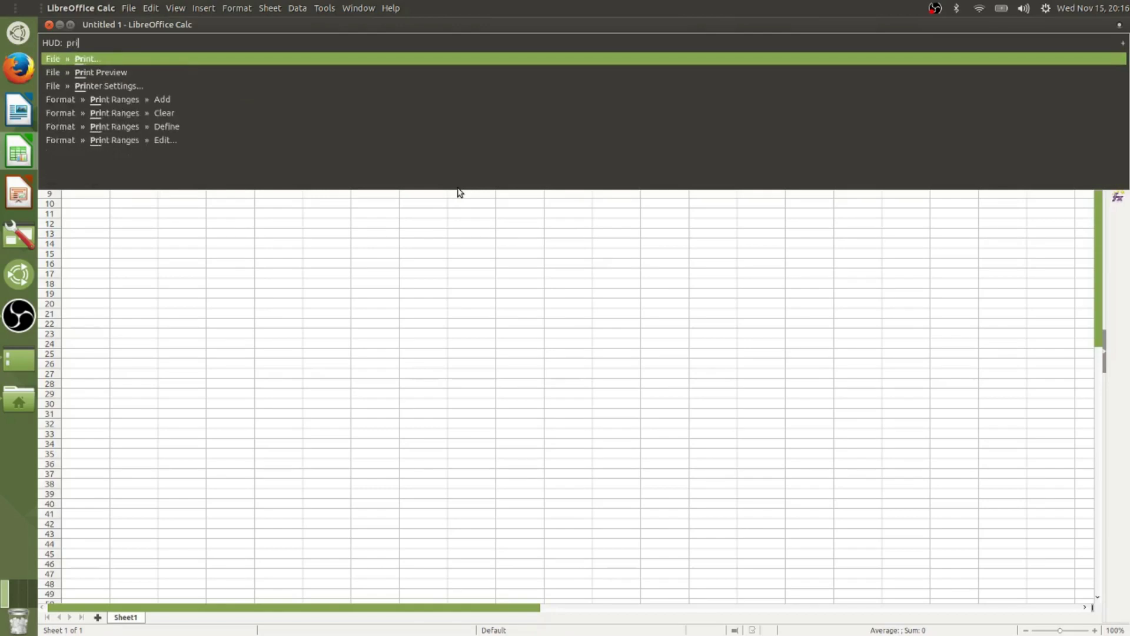
type("nt")
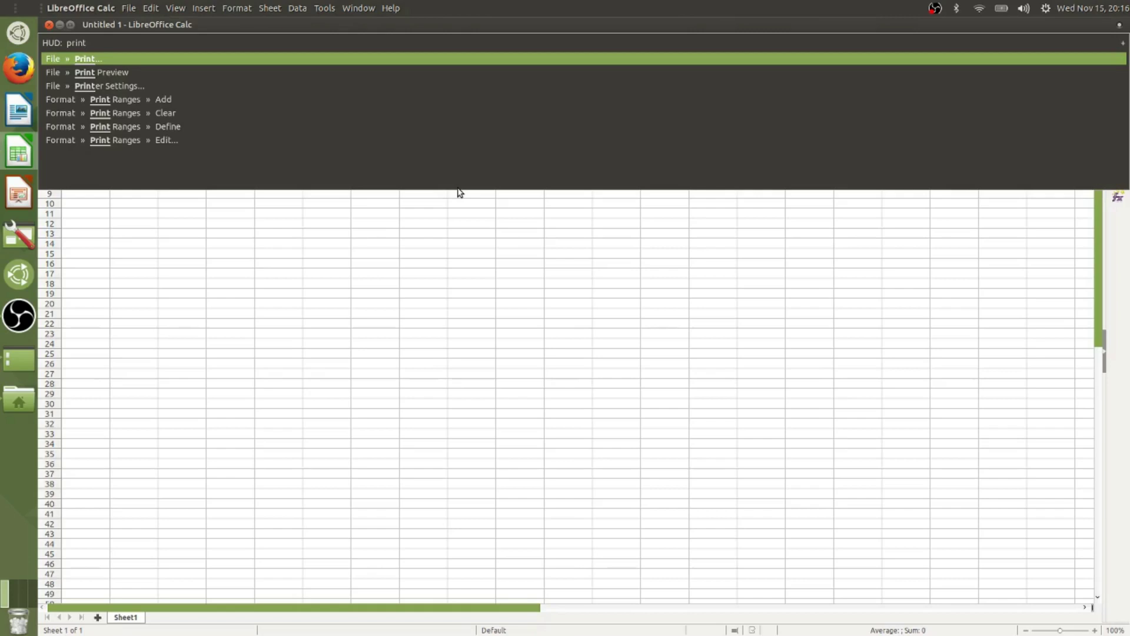
key("BackSpace")
key("BackSpace")
key("BackSpace")
key("BackSpace")
key("BackSpace")
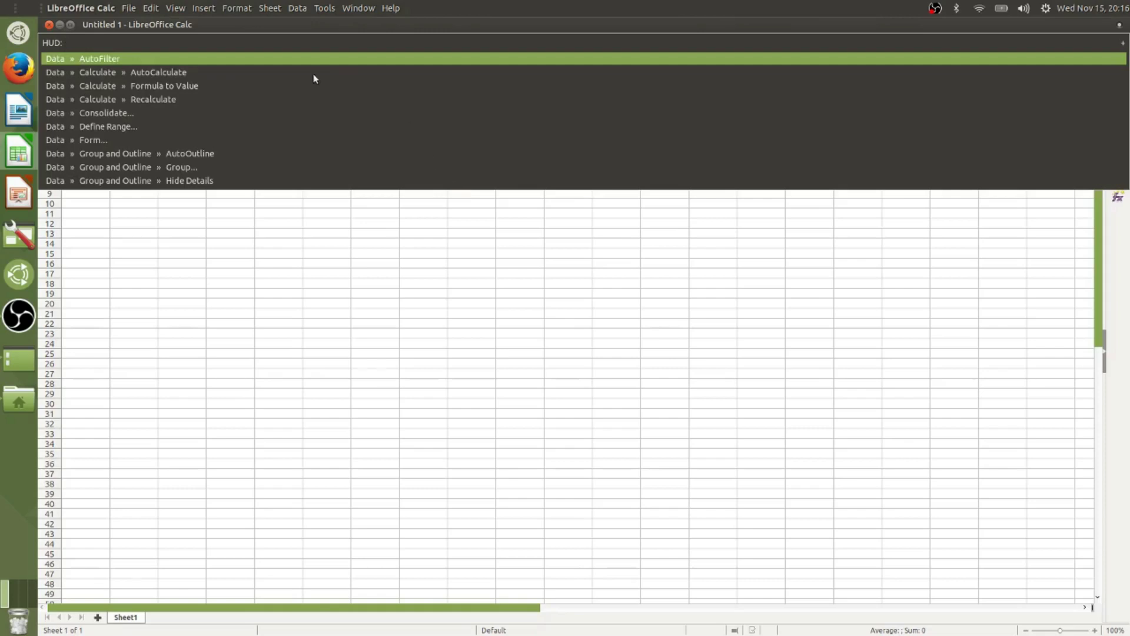
left_click(401, 28)
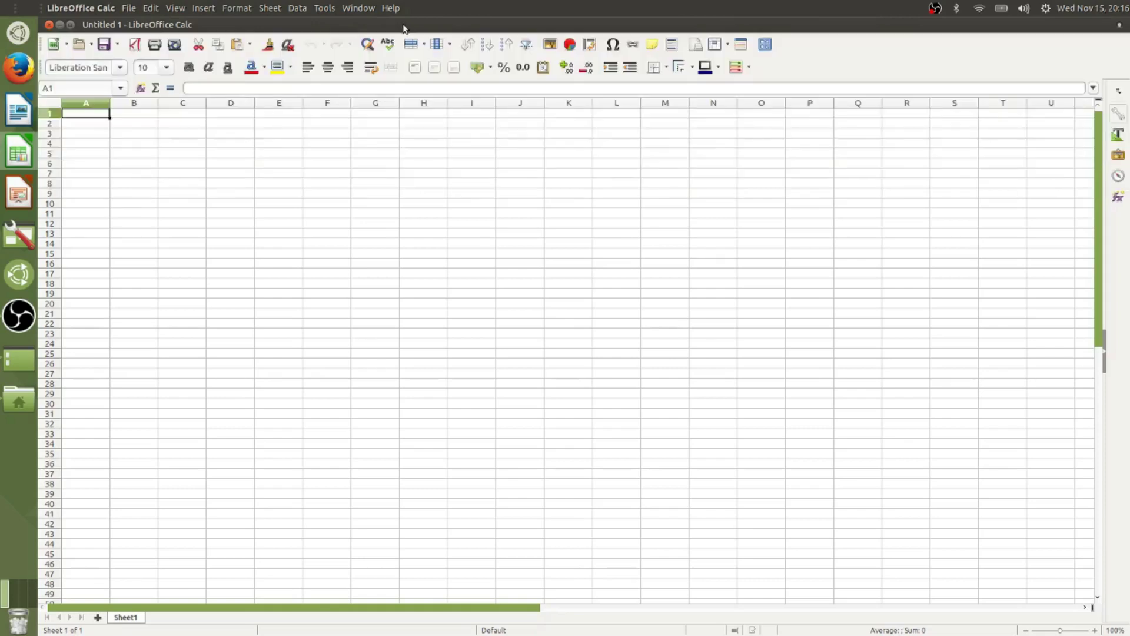
Close the empty spreadsheet and raise MATE Tweak, leaving the layout on Mutiny
left_click(49, 26)
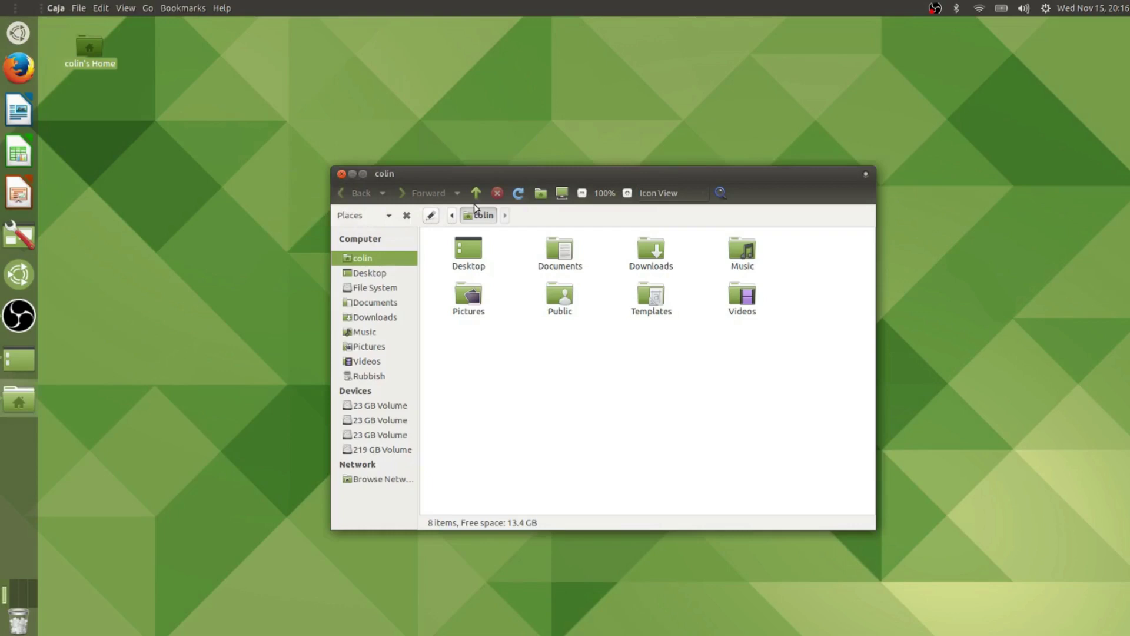
left_click_drag(549, 176, 575, 257)
left_click(559, 199)
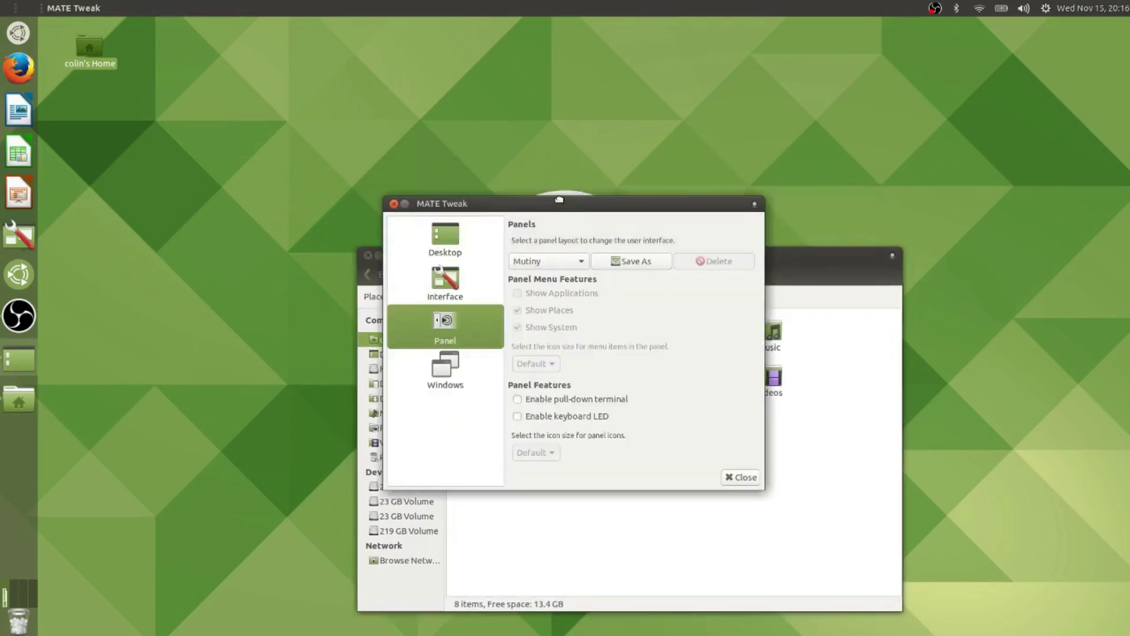
left_click(553, 260)
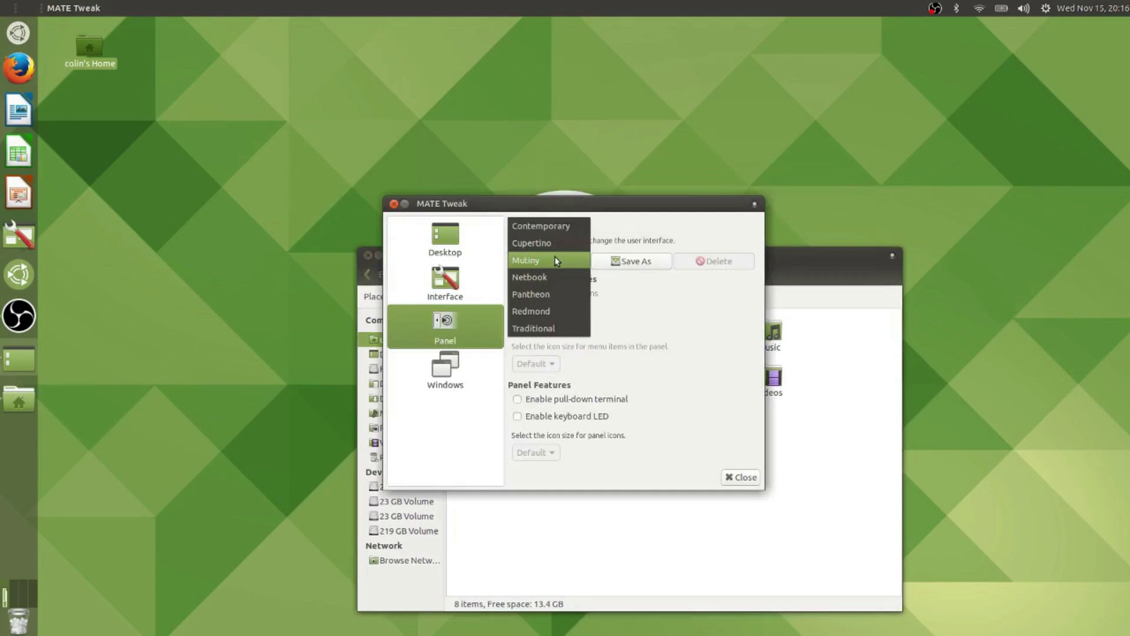
left_click(353, 164)
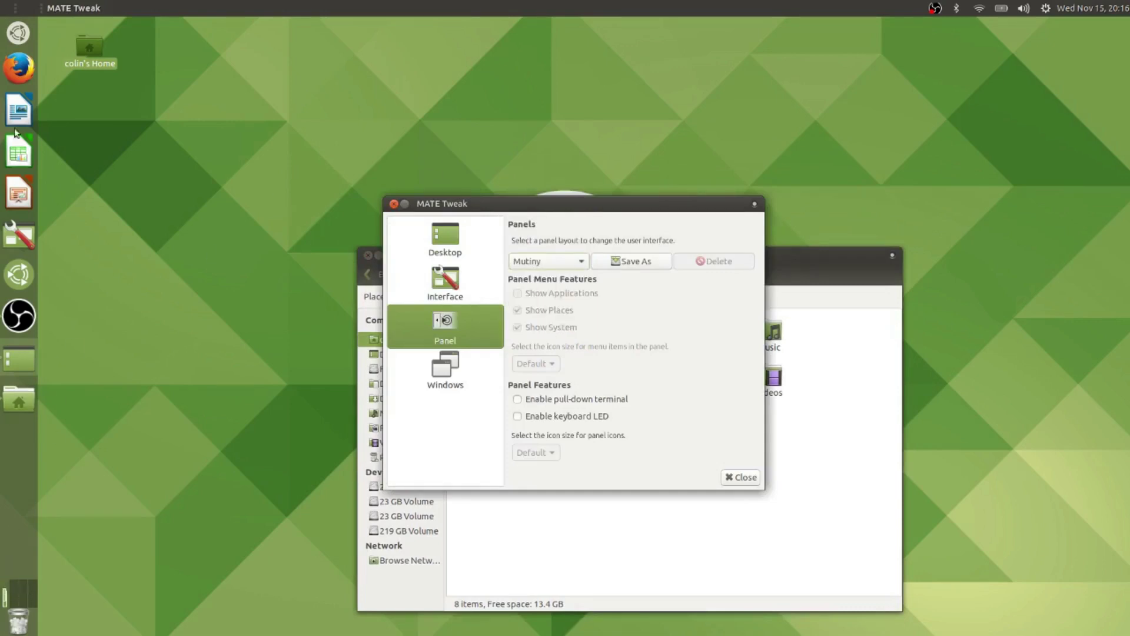
Check Mutiny's applications menu and calendar, then choose the Cupertino layout
left_click(11, 34)
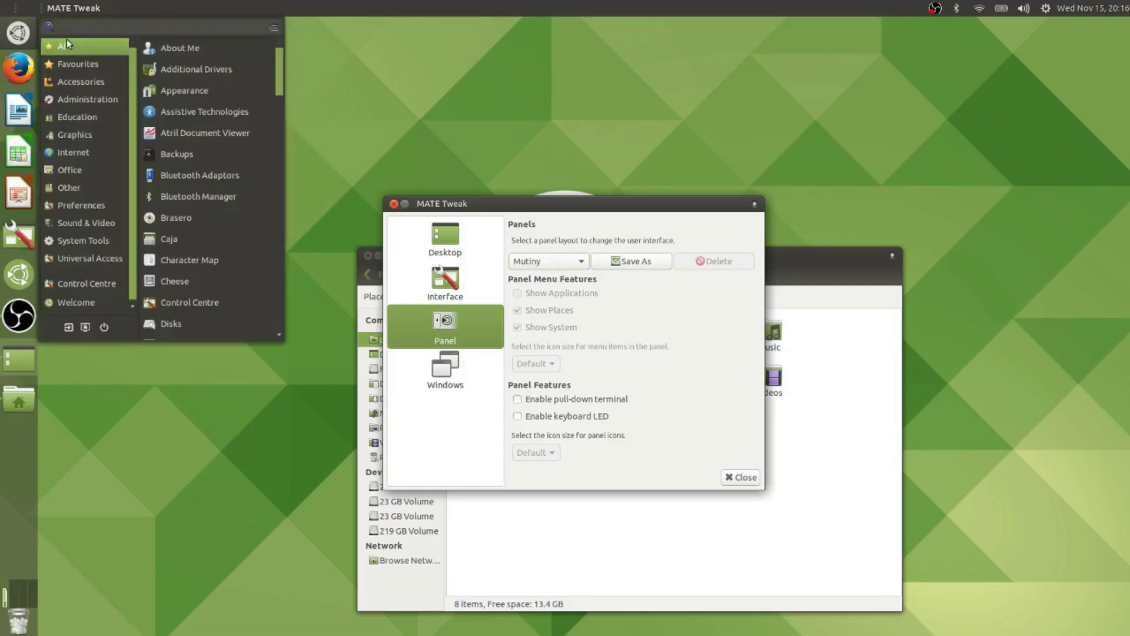
left_click(14, 35)
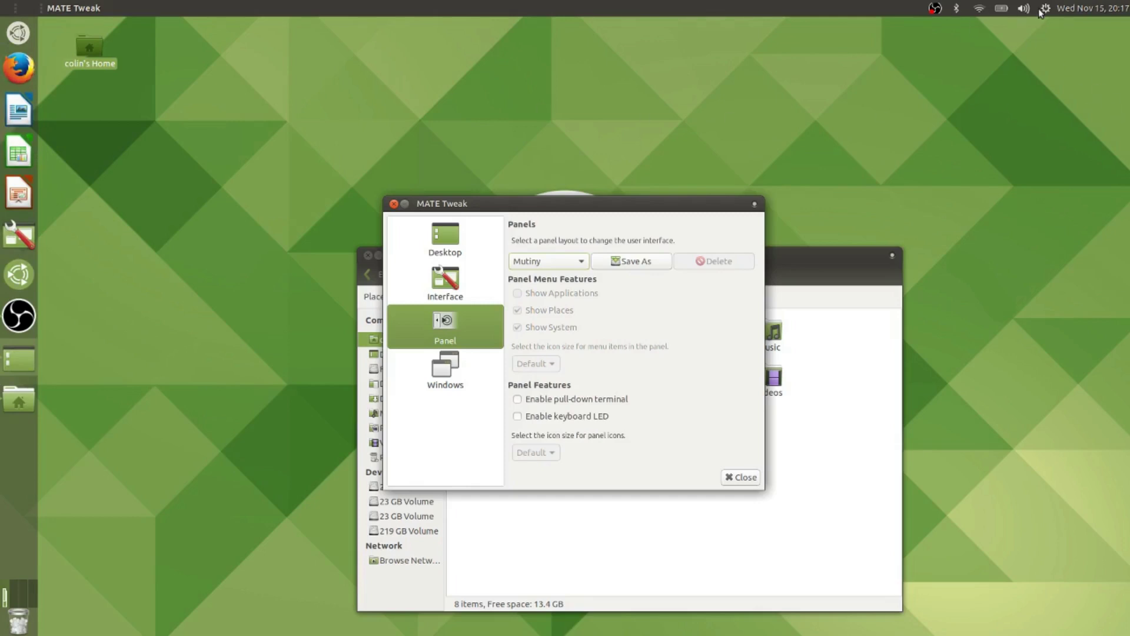
left_click(1077, 10)
left_click(1079, 10)
left_click(553, 260)
left_click(549, 245)
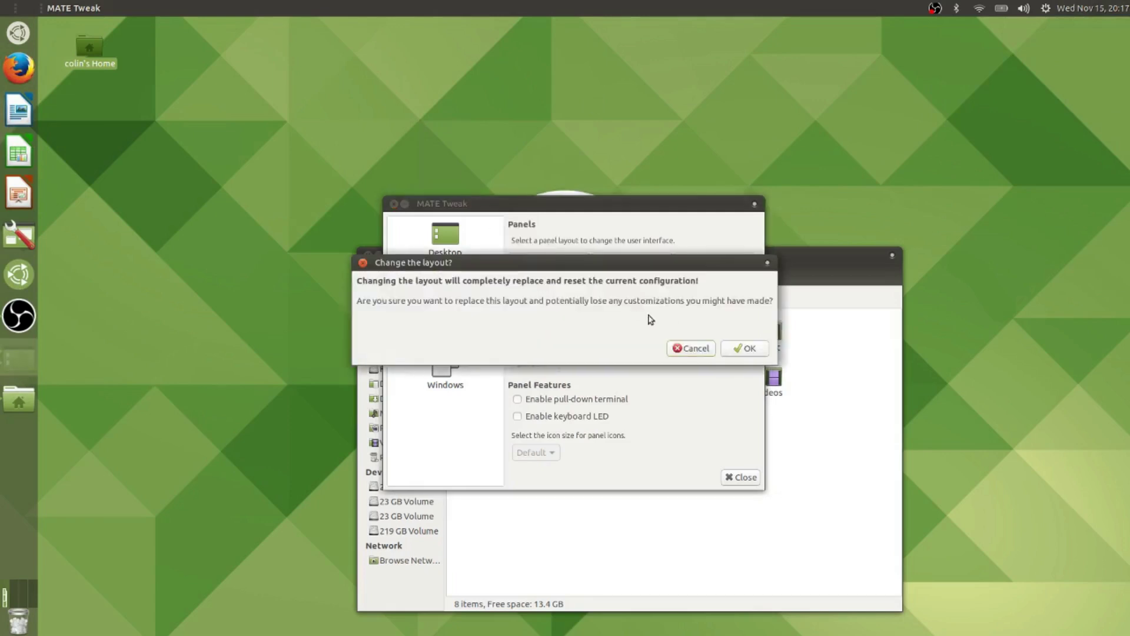
Apply Cupertino, then switch to the Netbook layout and confirm
left_click(742, 349)
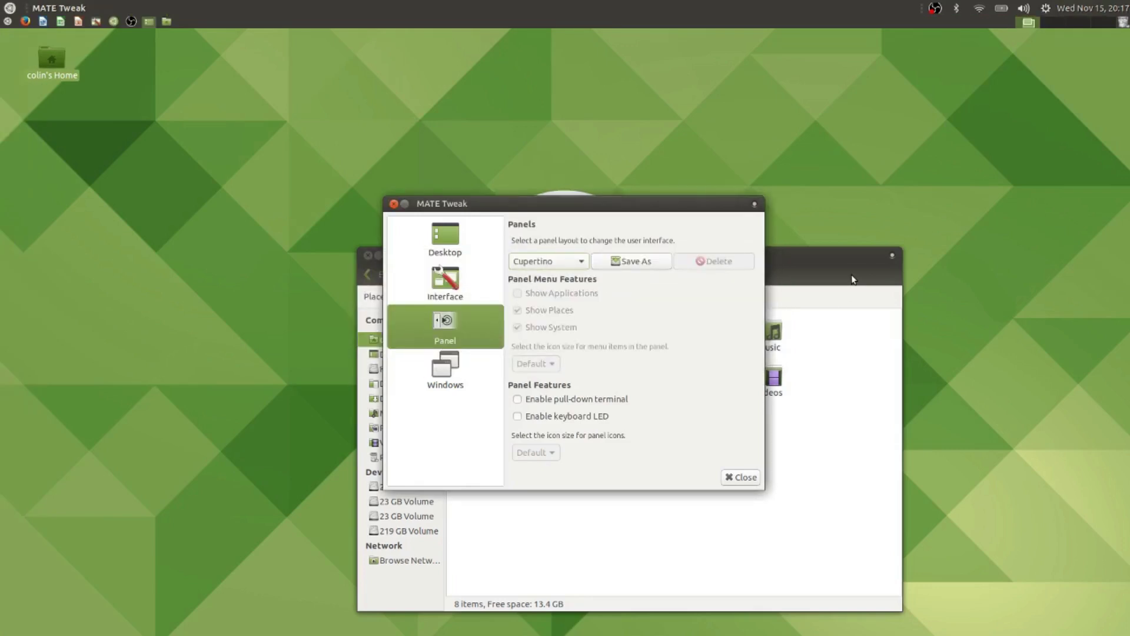
left_click(540, 262)
left_click(542, 293)
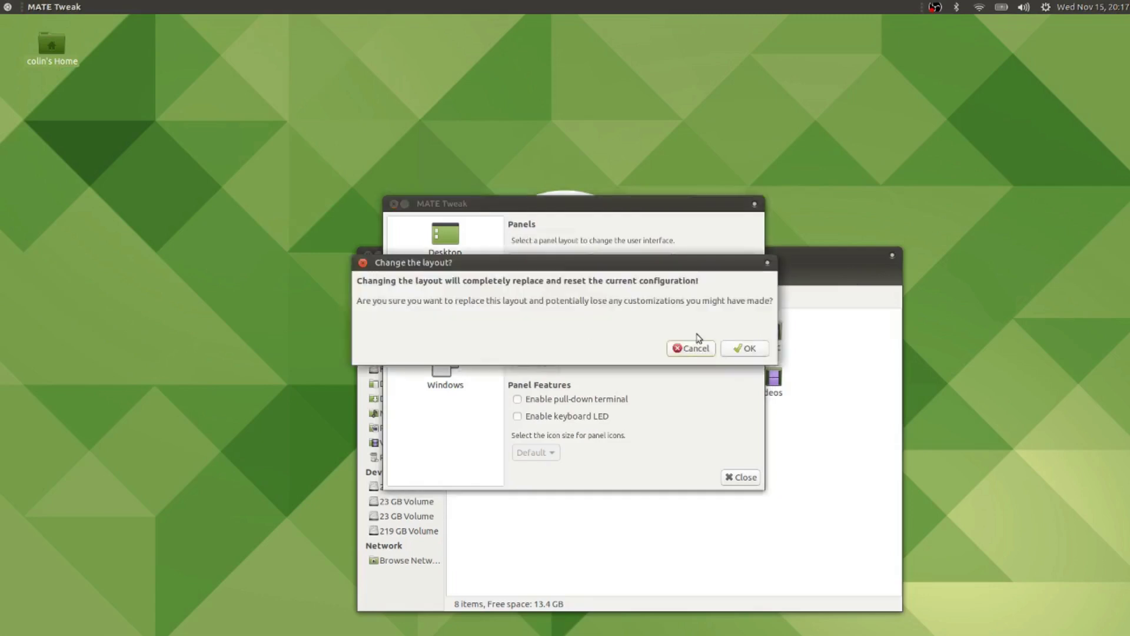
left_click(743, 348)
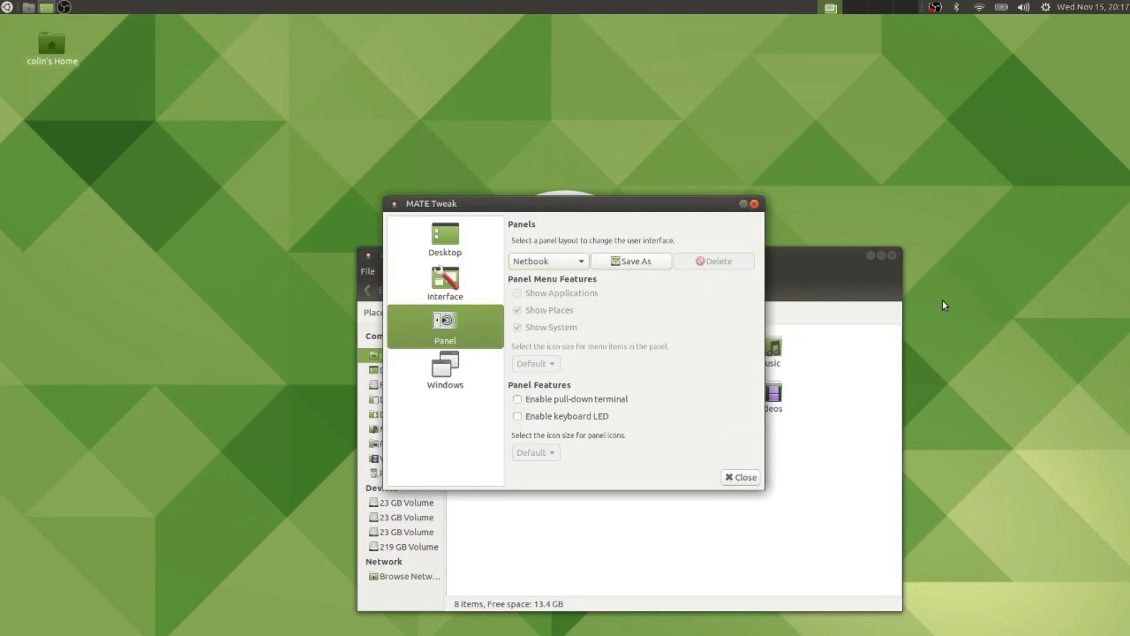
Switch back to the Cupertino layout and confirm the replacement
left_click(540, 264)
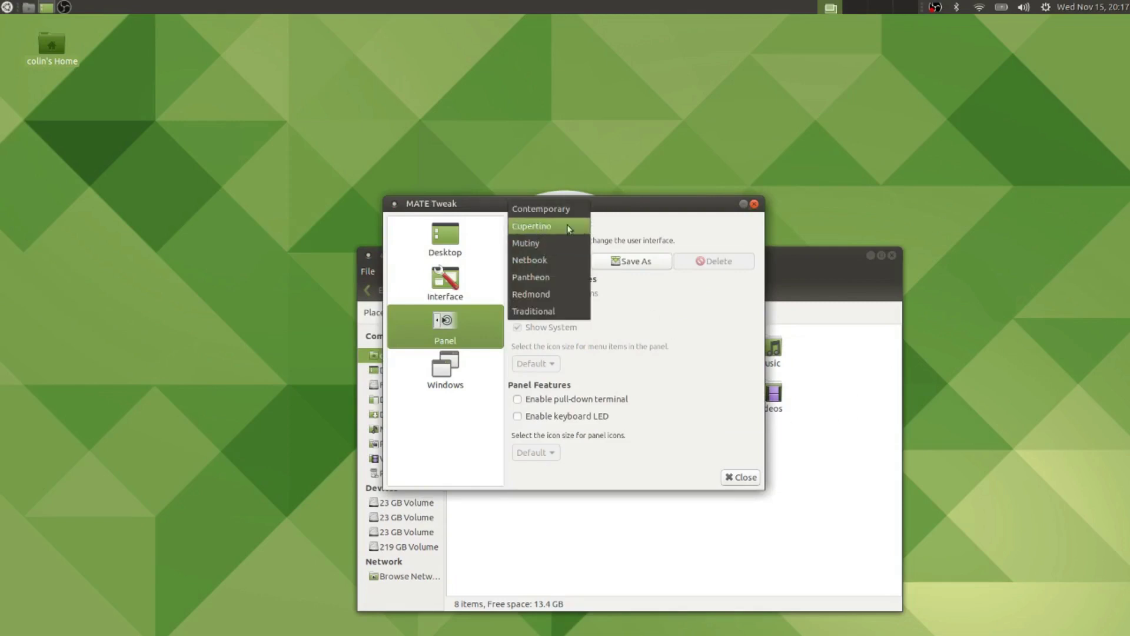
left_click(546, 229)
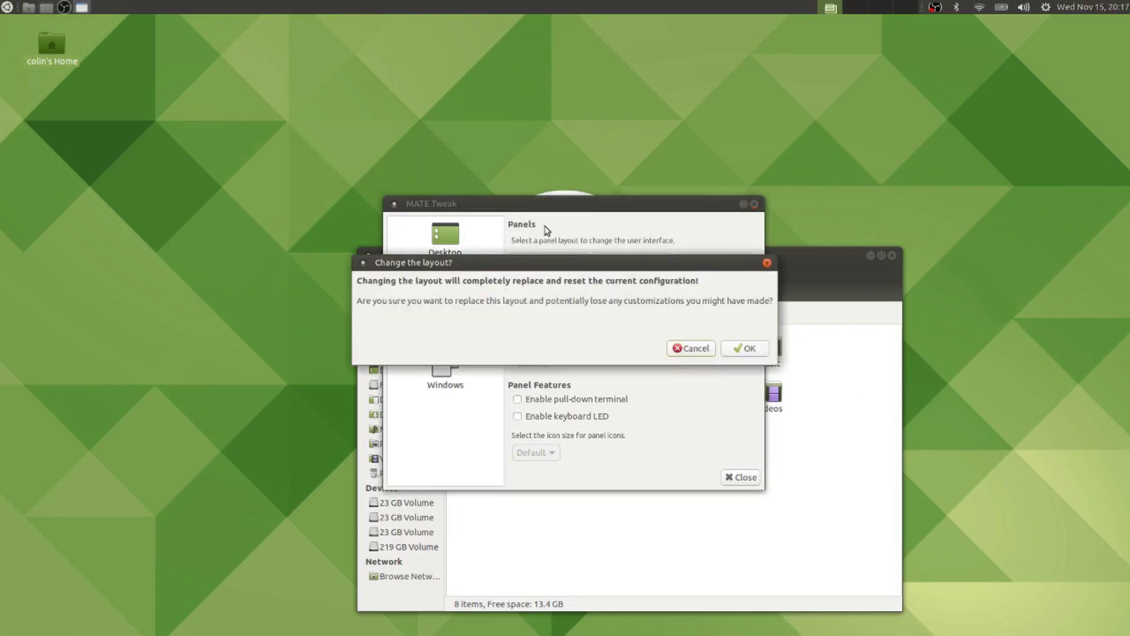
left_click(742, 347)
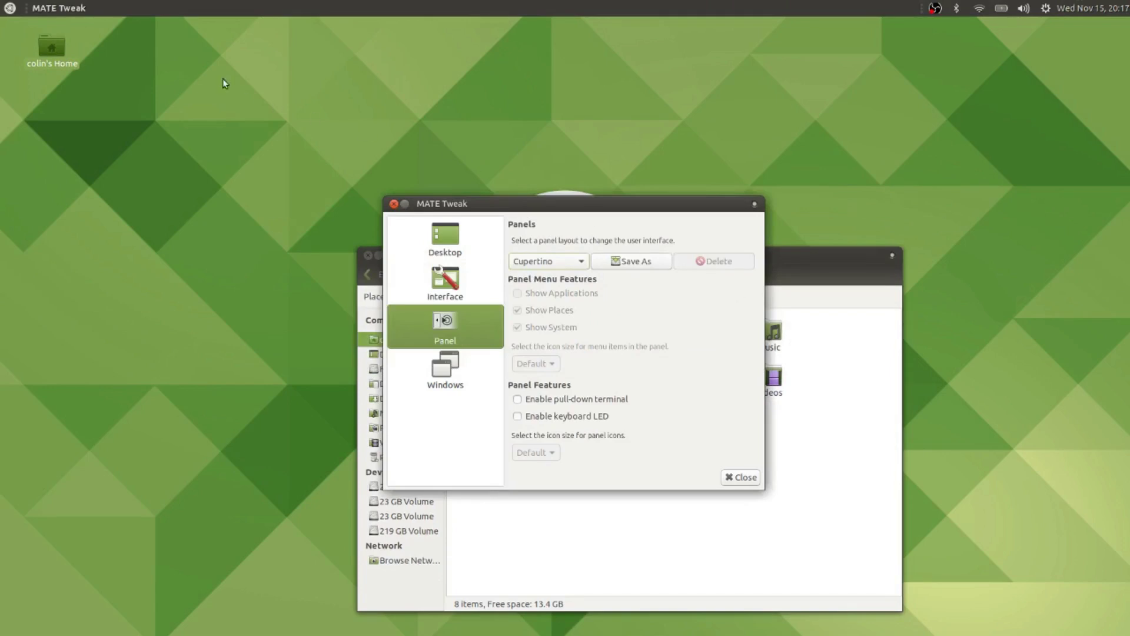
Check the Brisk menu and clock calendar, then open the home folder in Caja near screen centre
left_click(9, 10)
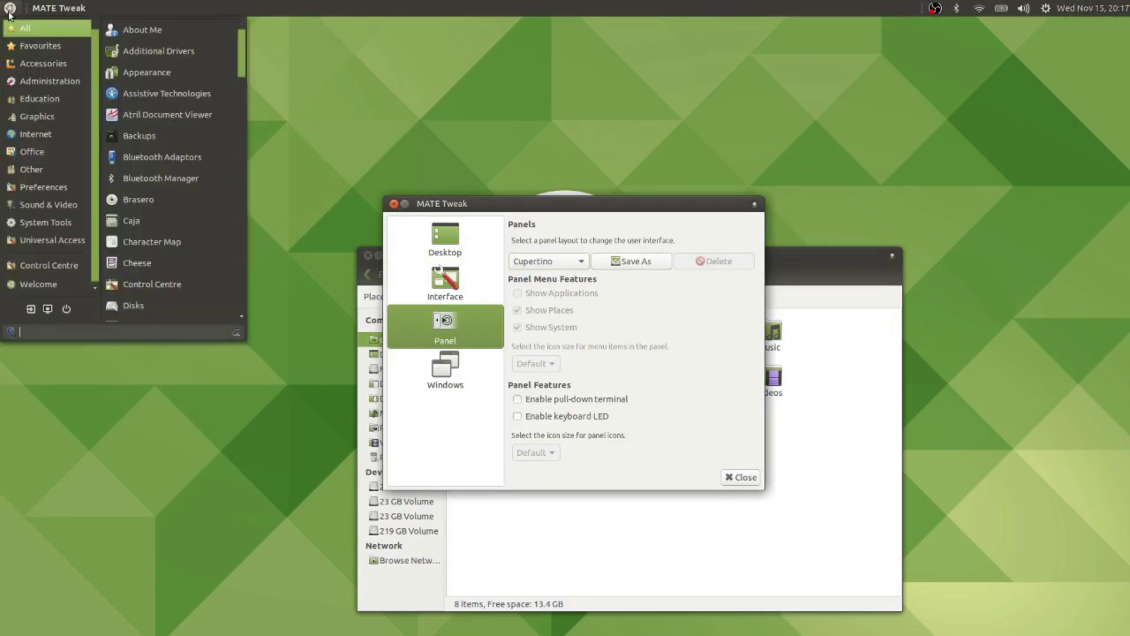
left_click(10, 10)
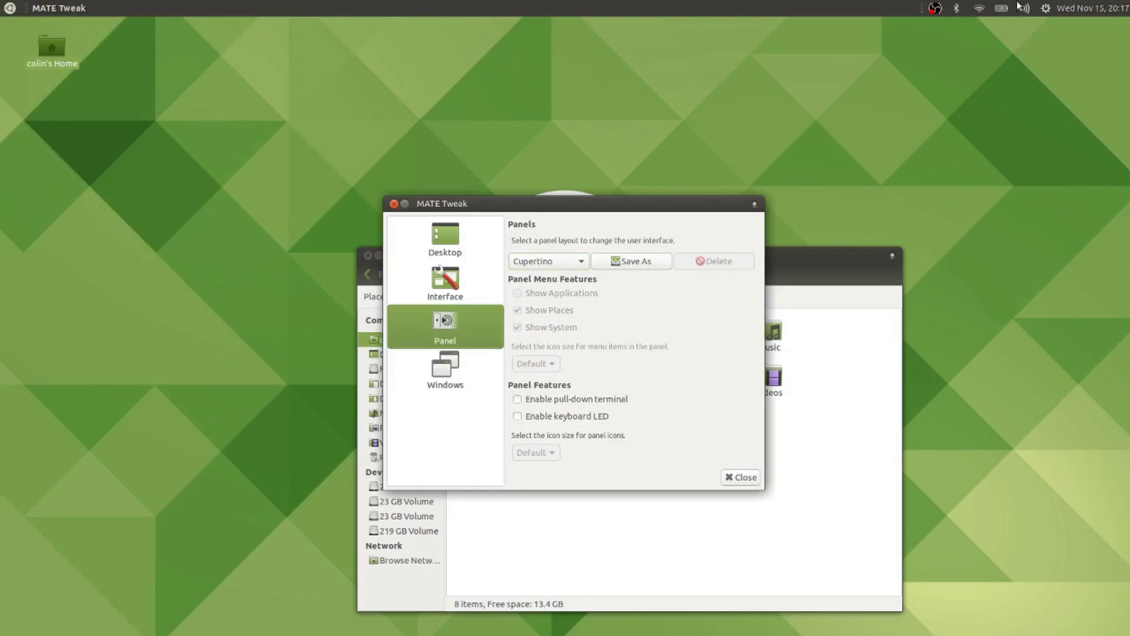
left_click(1069, 14)
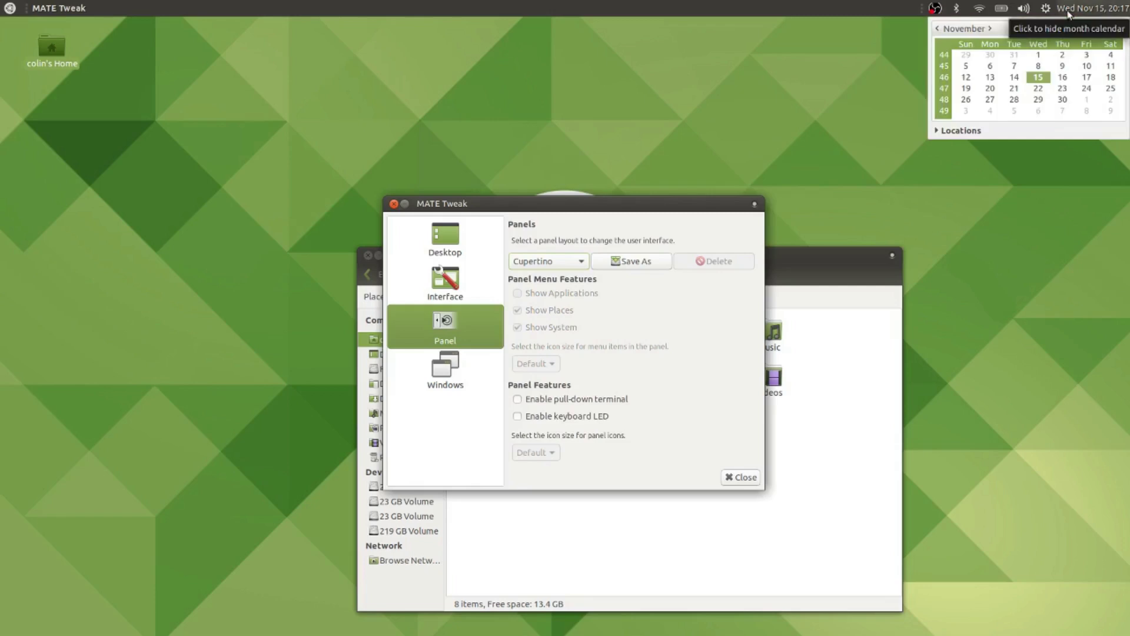
left_click(1068, 14)
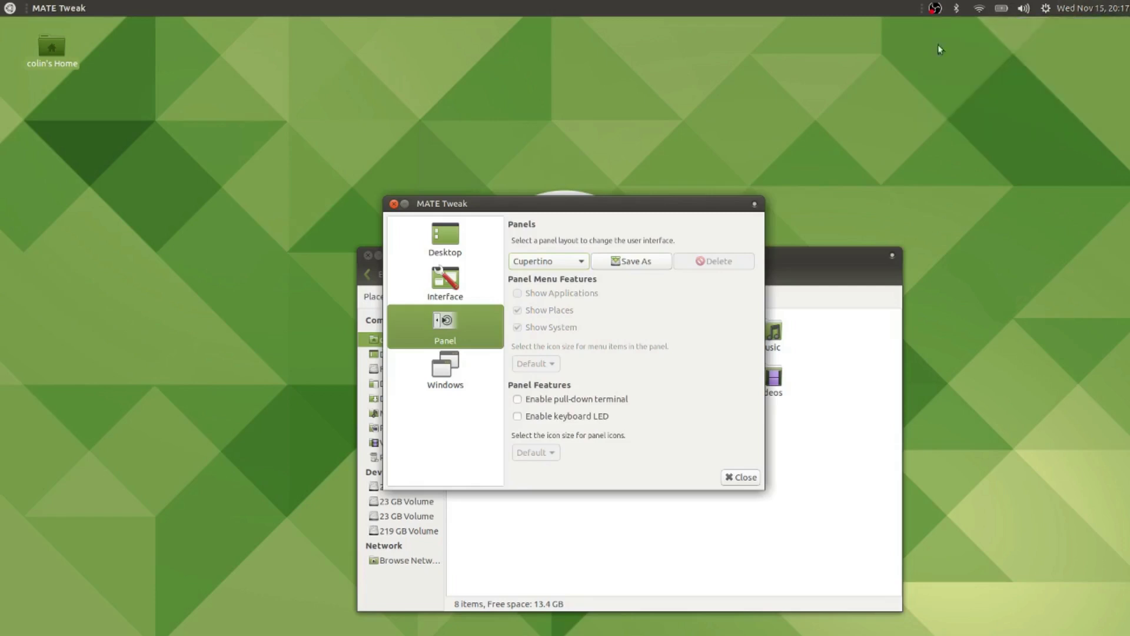
double_click(55, 45)
left_click_drag(259, 26, 552, 154)
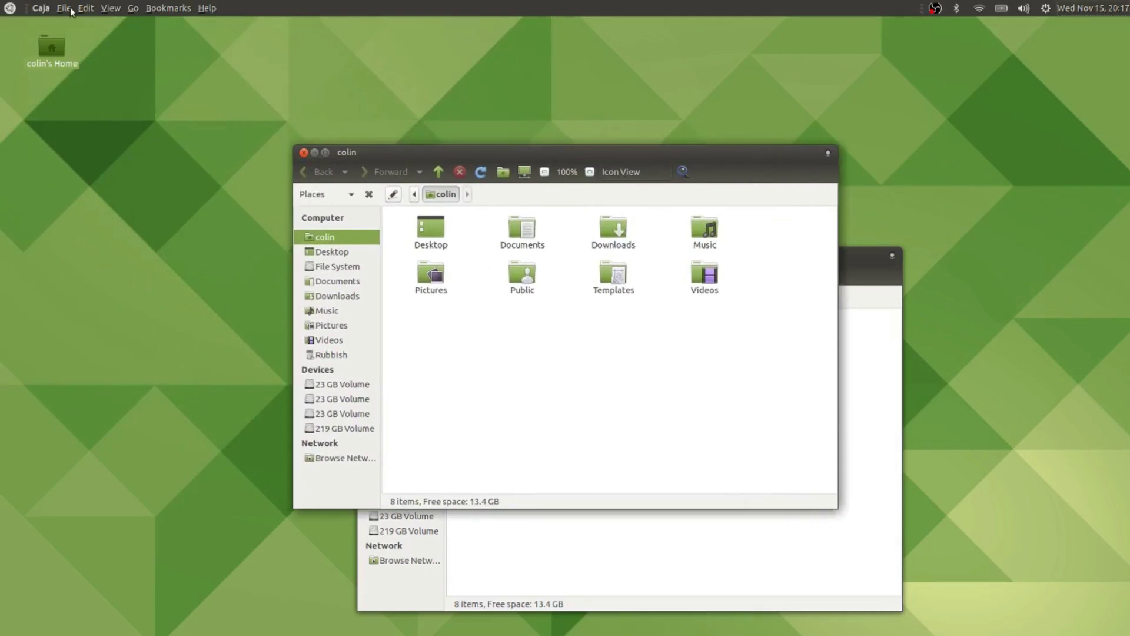
left_click(64, 7)
left_click(171, 8)
left_click(10, 7)
mouse_move(29, 115)
mouse_move(40, 147)
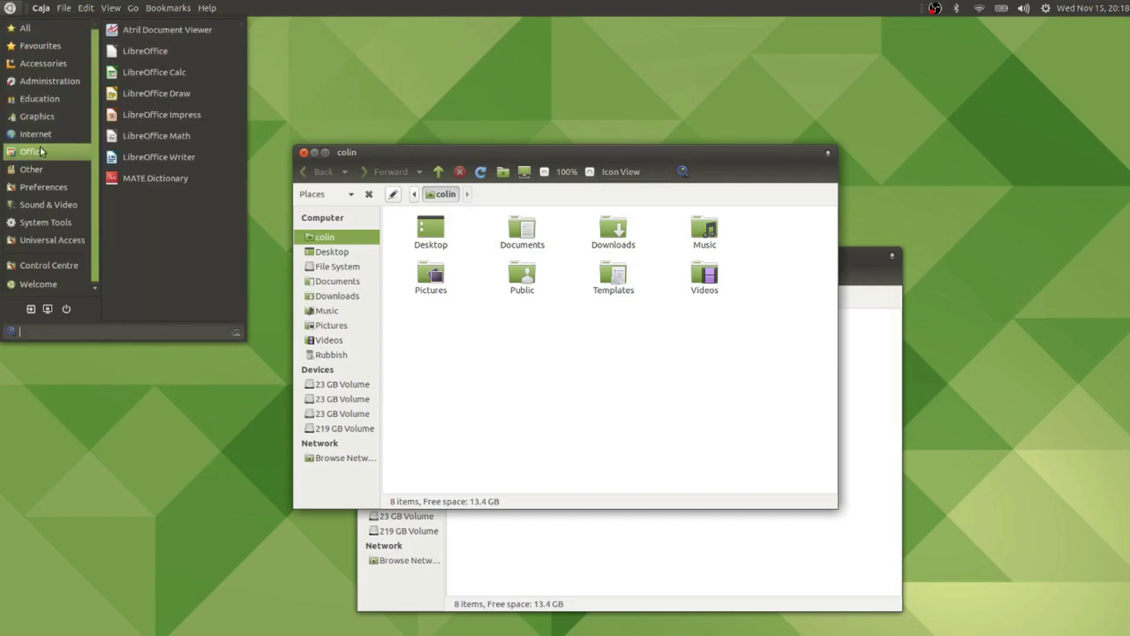
left_click(189, 90)
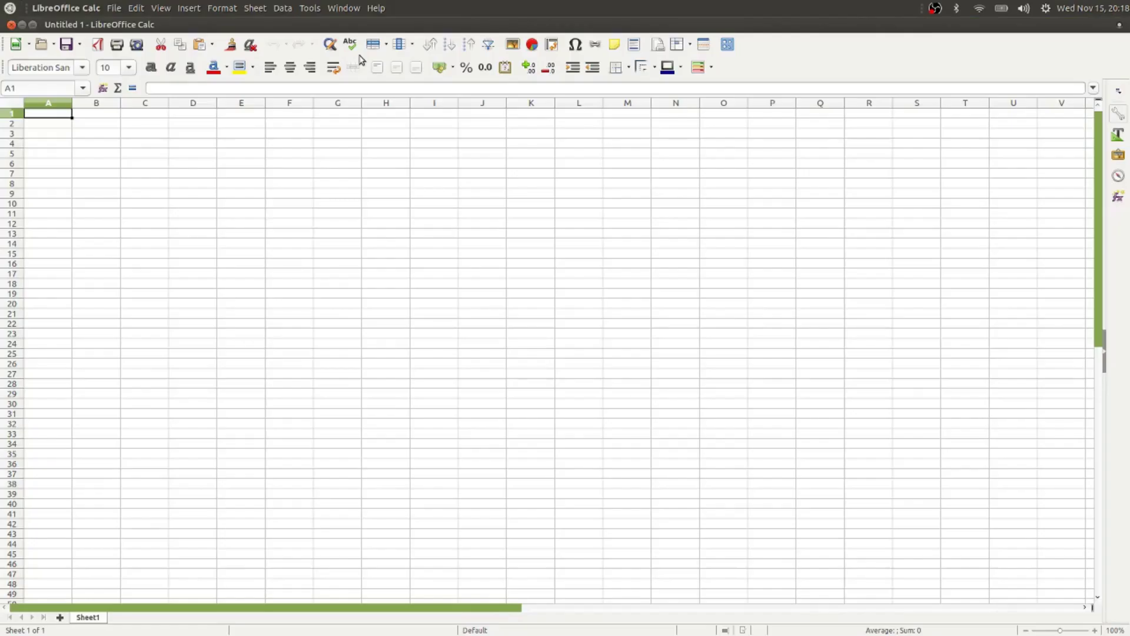
key("alt")
key("Escape")
left_click(12, 24)
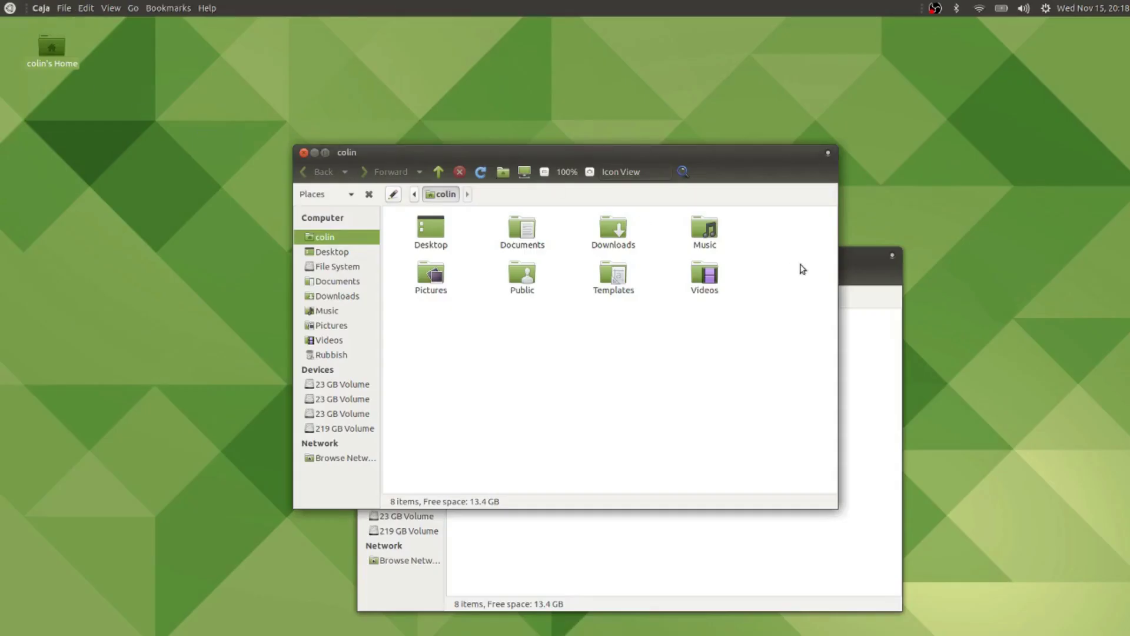
Move the home folder window left and apply the Contemporary panel layout
left_click(844, 263)
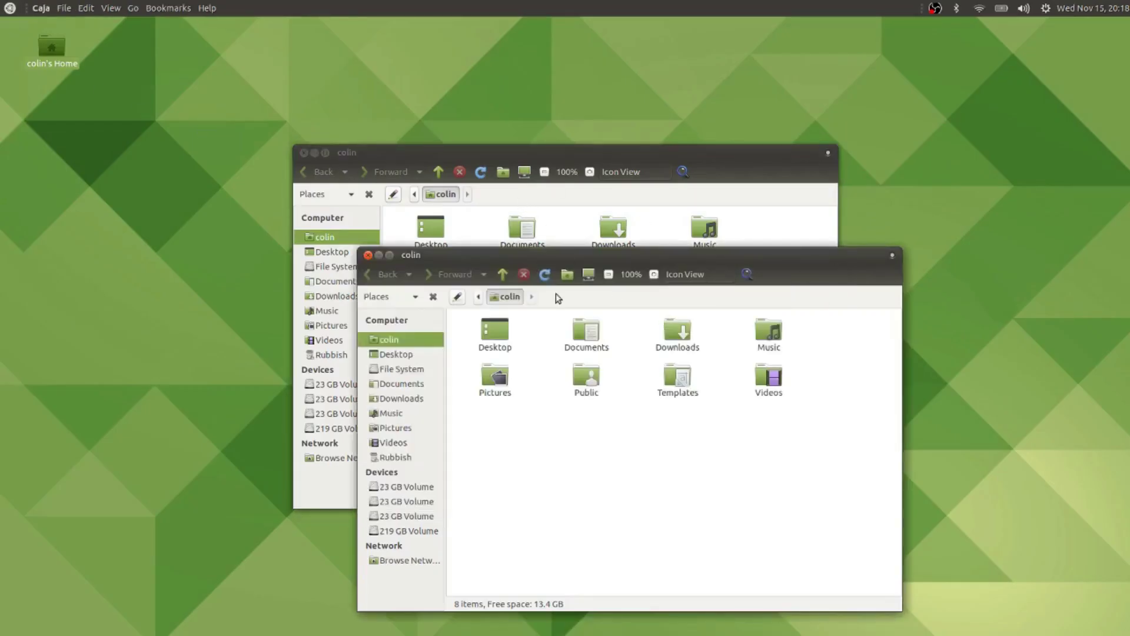
left_click_drag(494, 155, 312, 158)
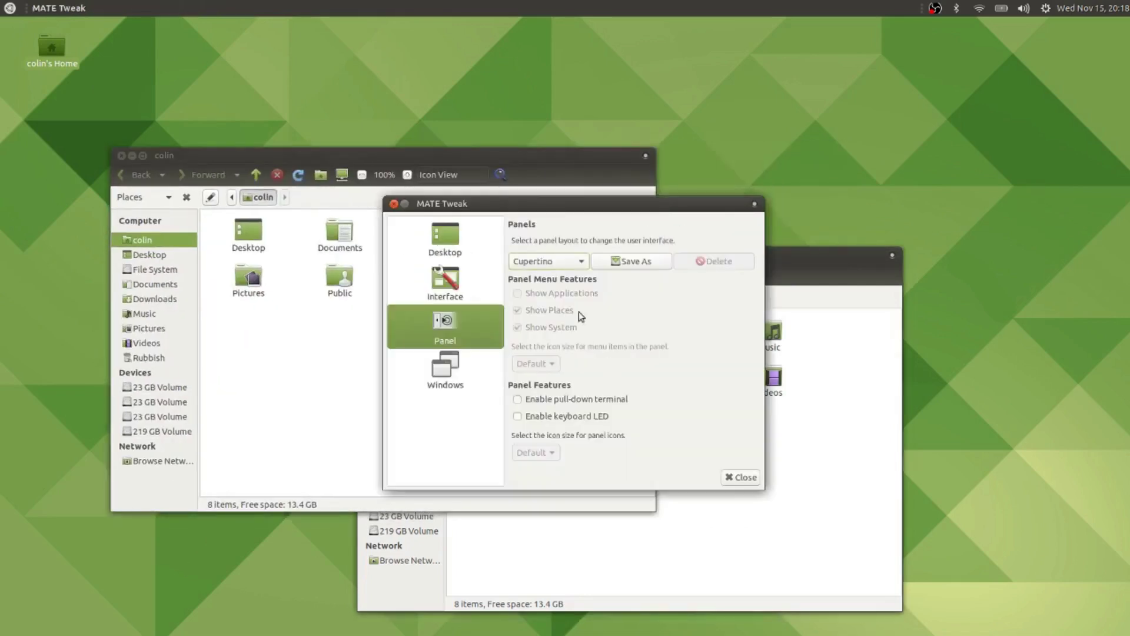
left_click(574, 261)
left_click(567, 245)
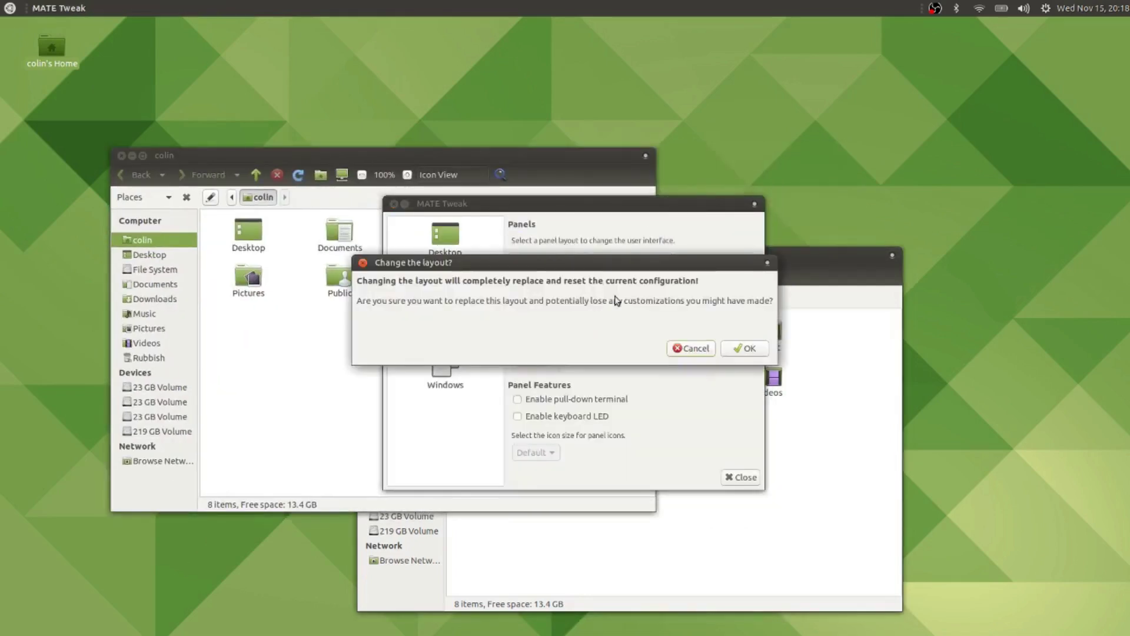
left_click(756, 348)
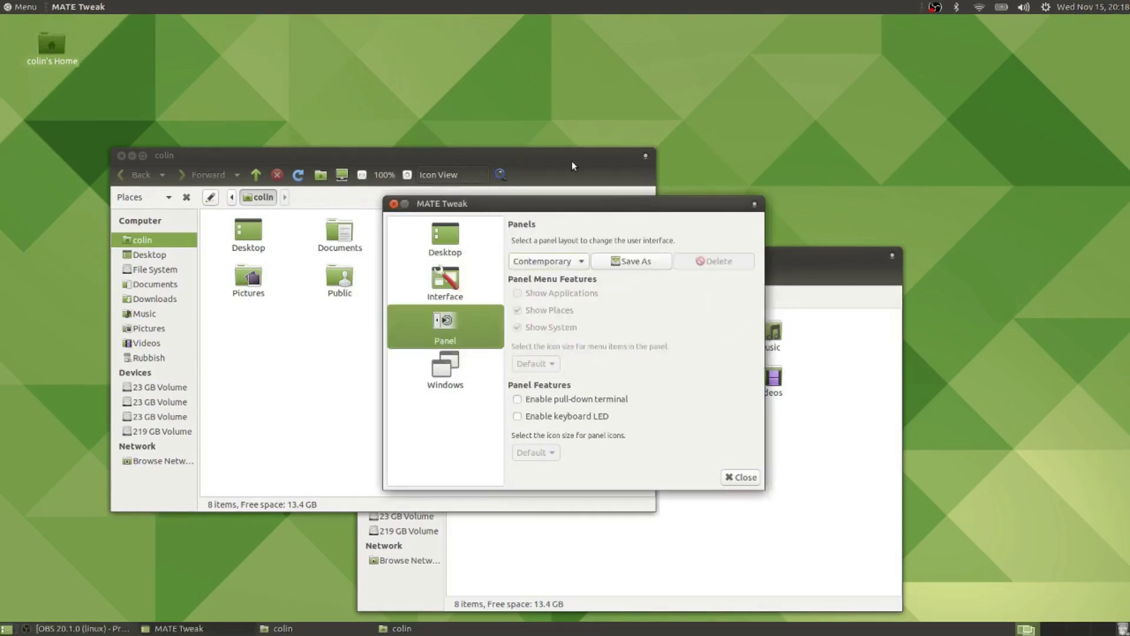
left_click(482, 154)
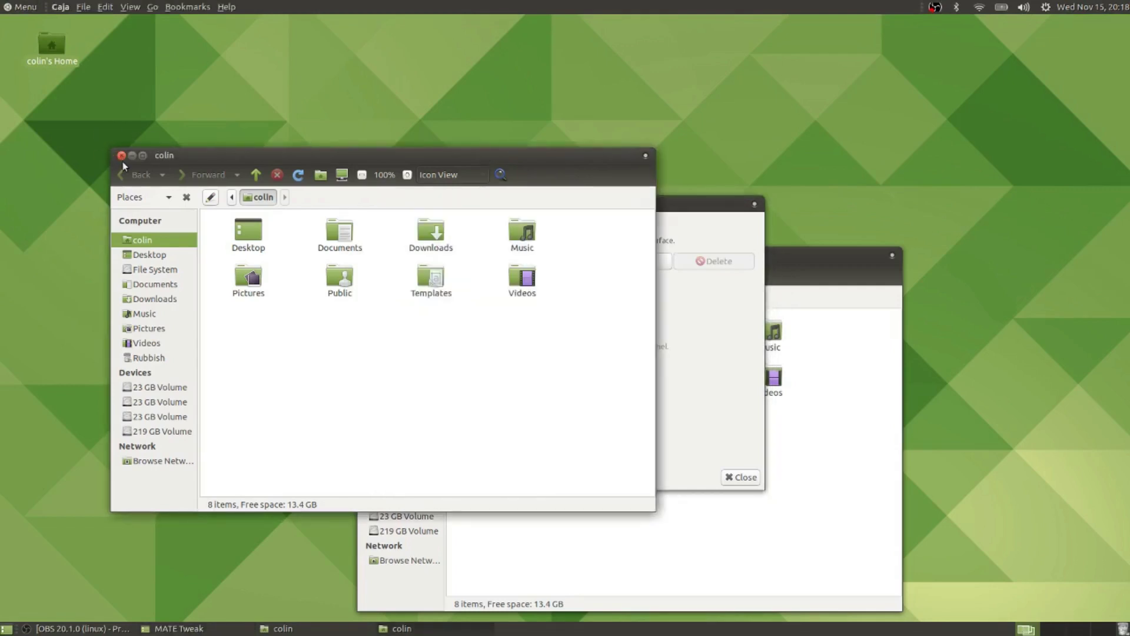
left_click(131, 7)
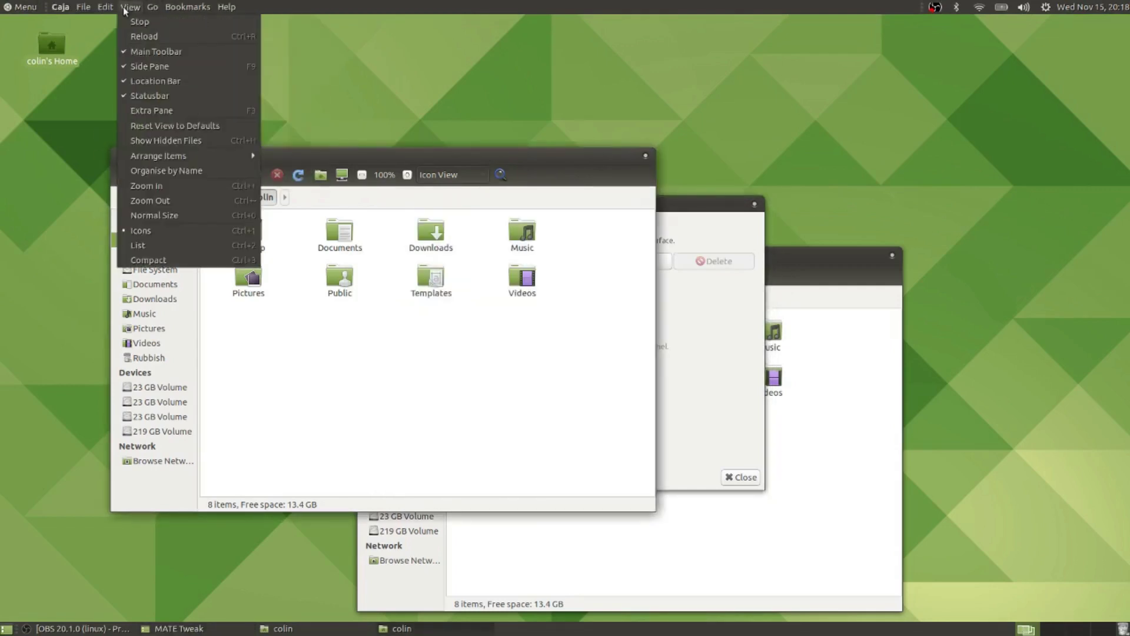
mouse_move(102, 9)
left_click(781, 262)
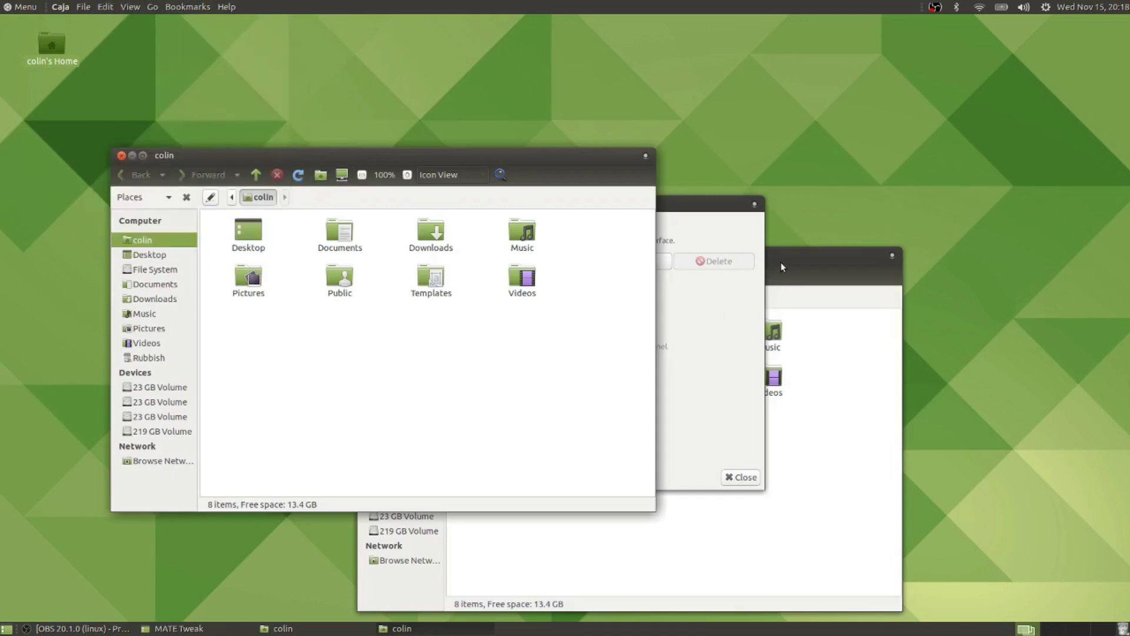
left_click(23, 6)
mouse_move(77, 166)
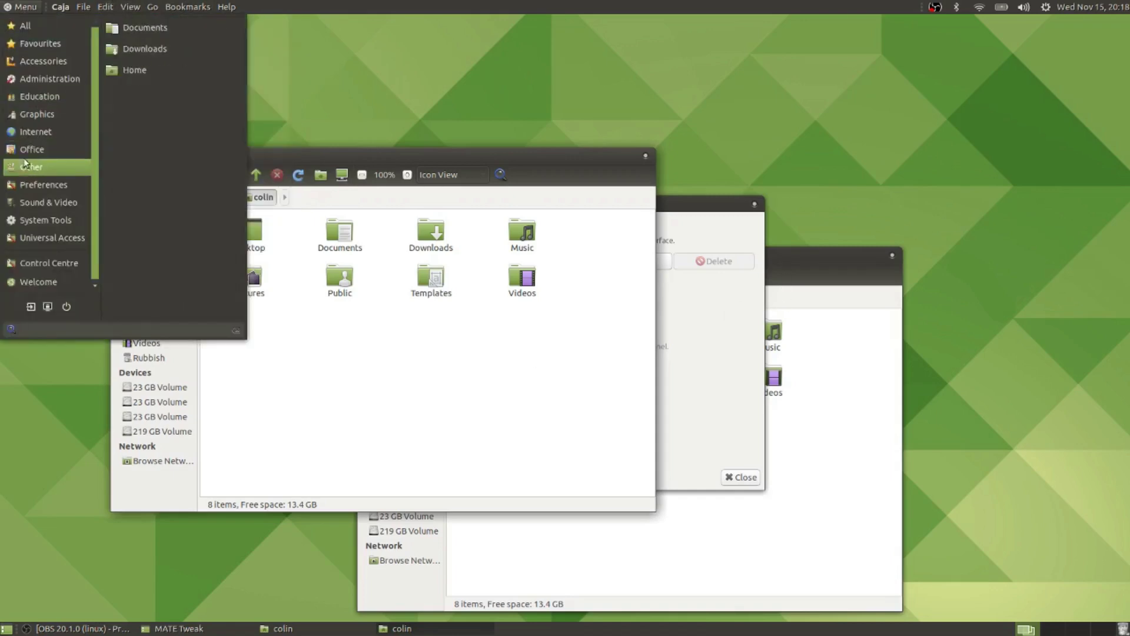
mouse_move(52, 150)
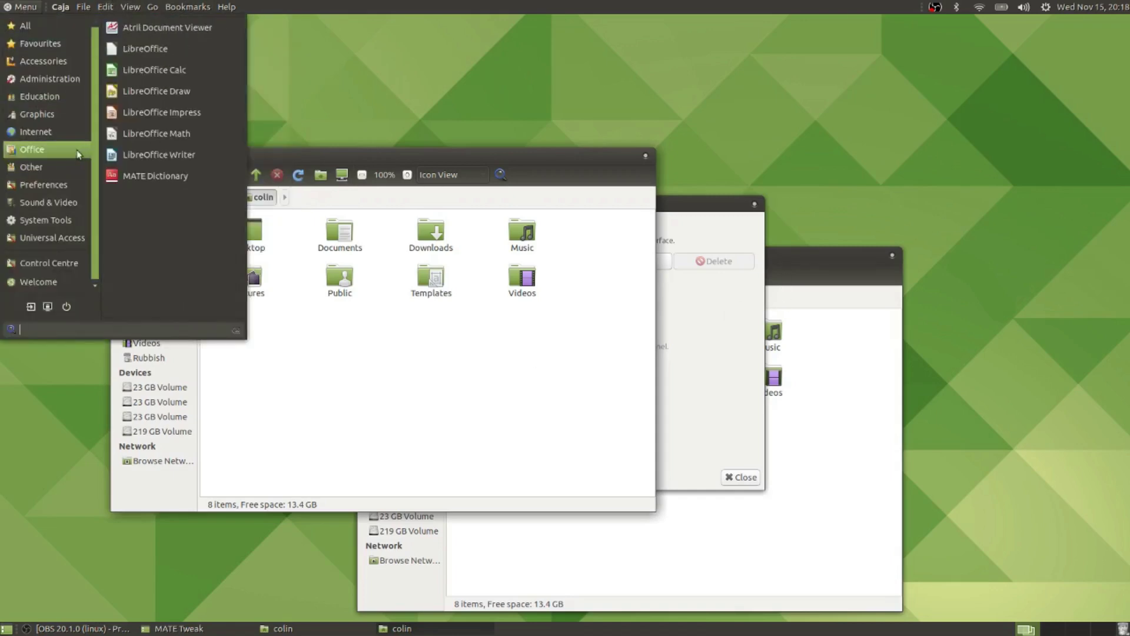
left_click(141, 70)
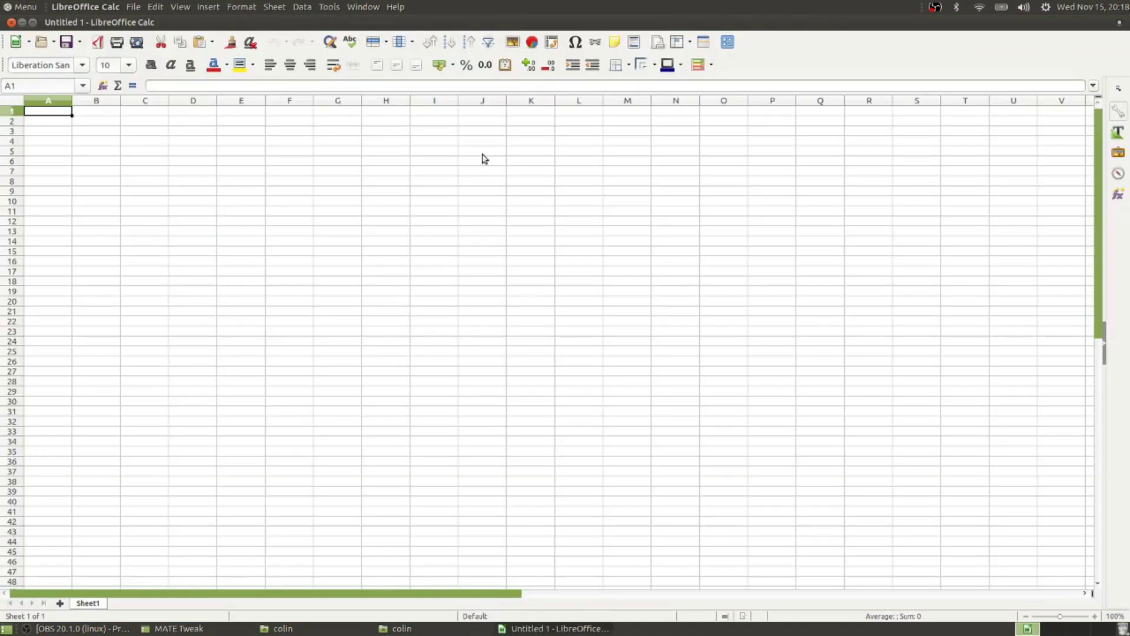
key("alt")
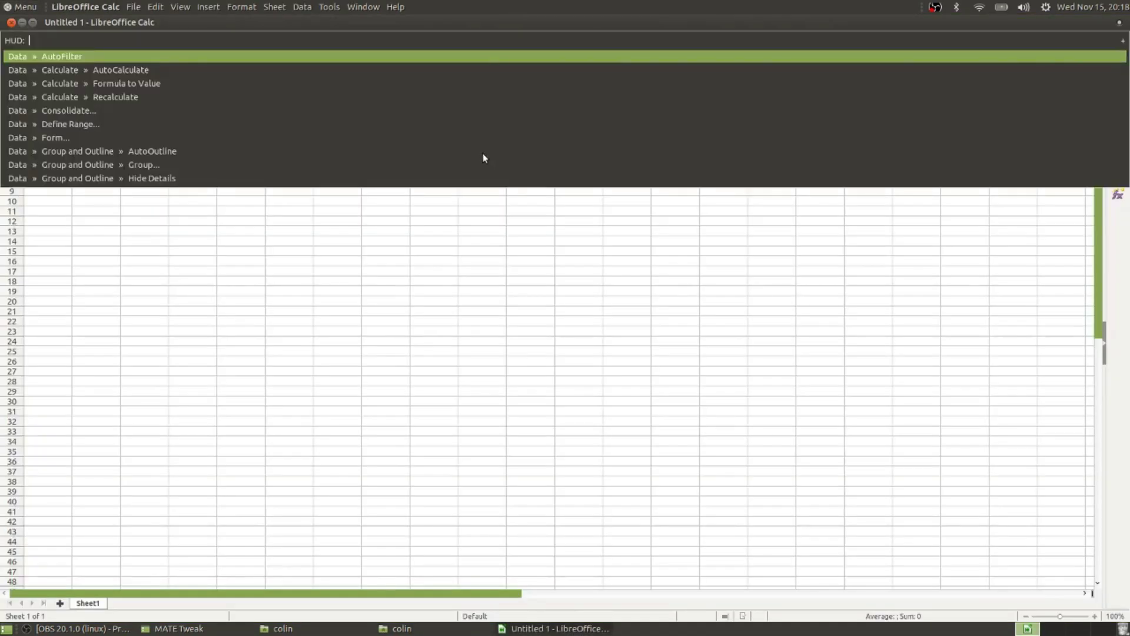
key("Escape")
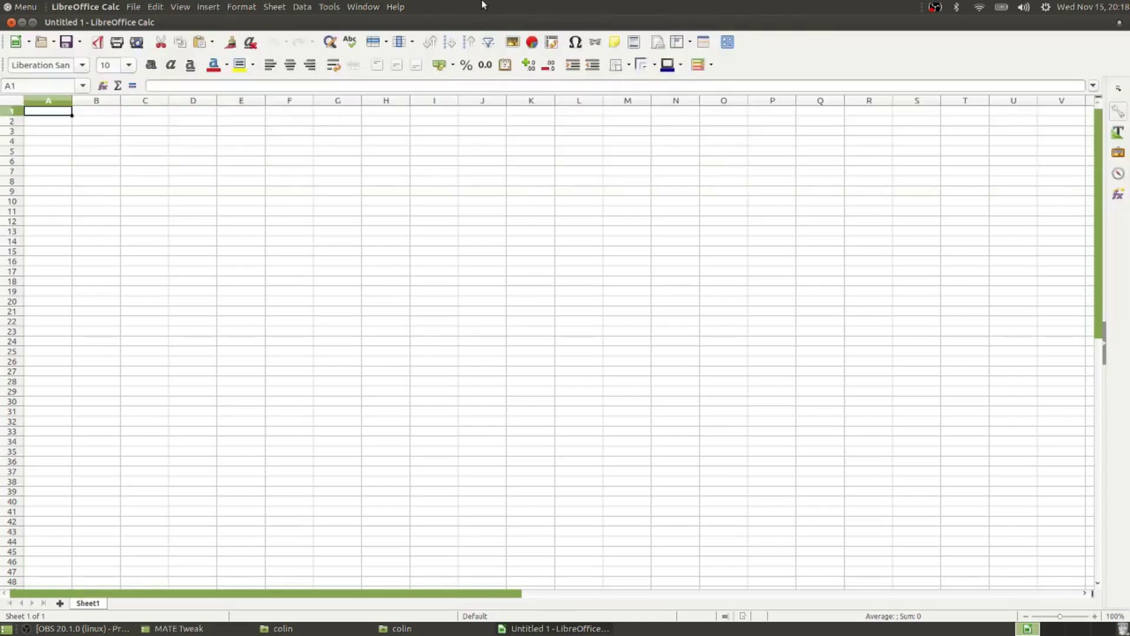
left_click(10, 21)
Move MATE Tweak up and right and try changing its Show Places option
left_click(694, 214)
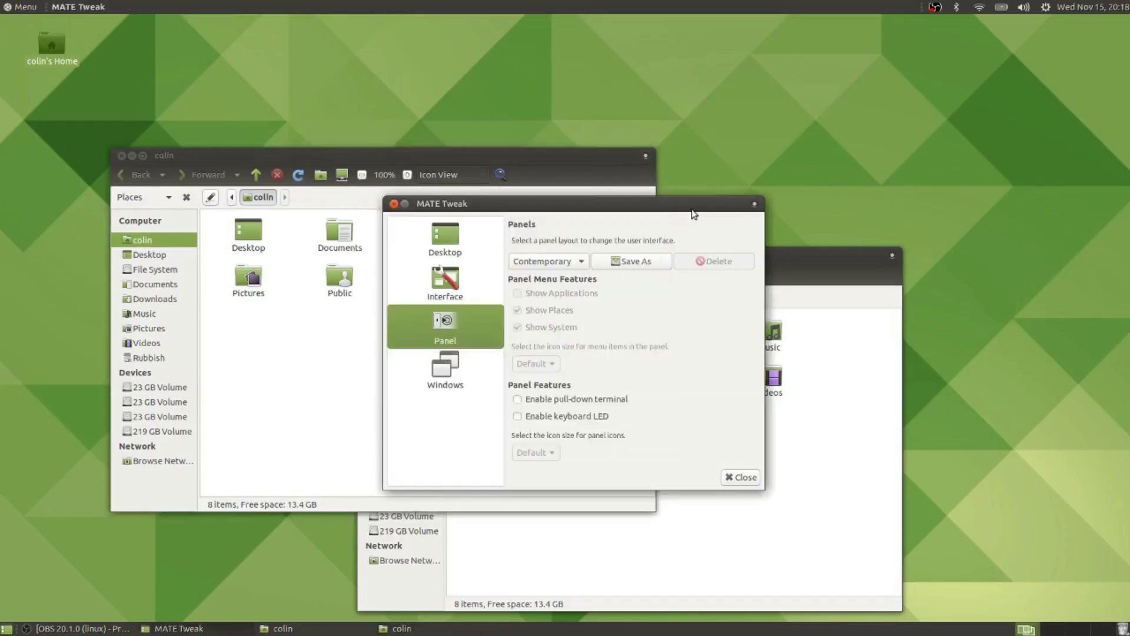
left_click_drag(556, 206, 708, 131)
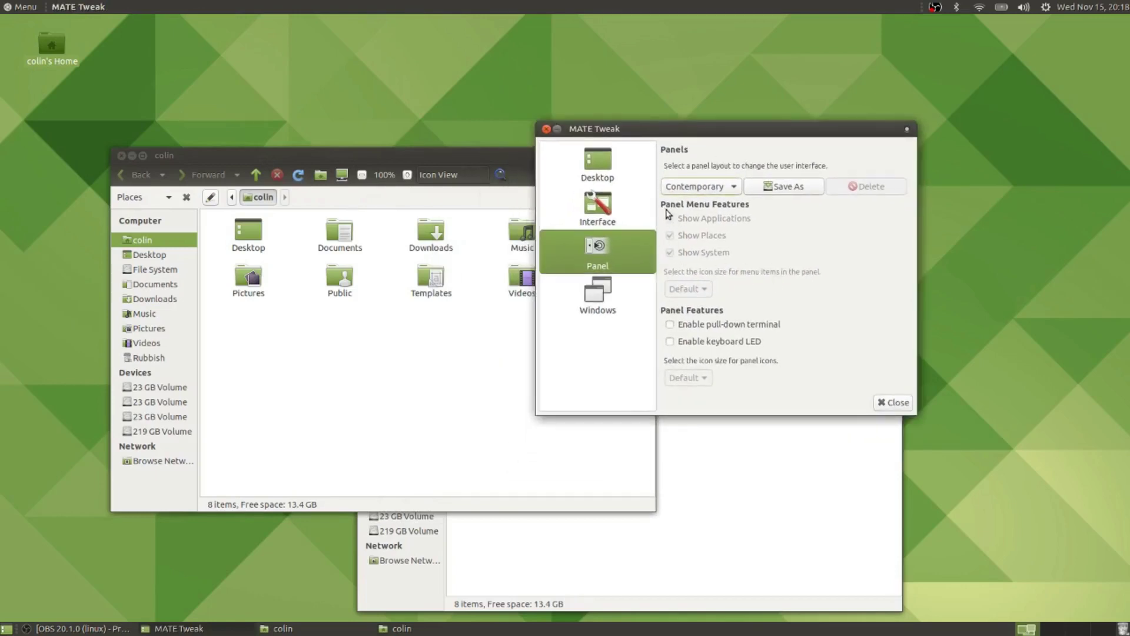
left_click(671, 232)
Maximize and restore the home folder window, then move MATE Tweak toward the upper left
double_click(282, 158)
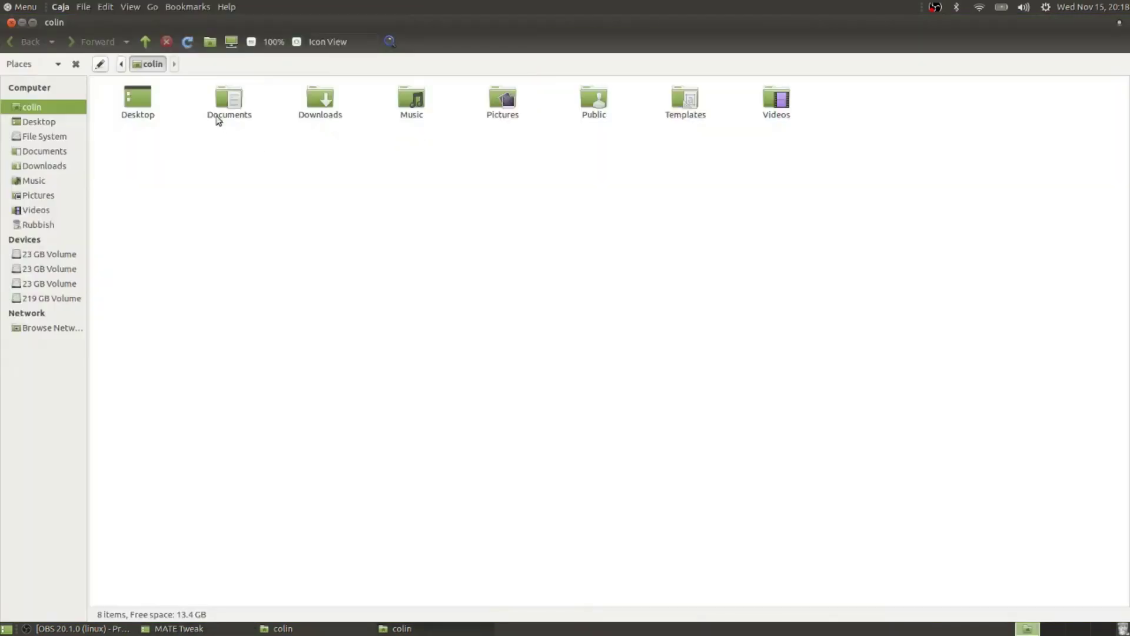
left_click_drag(674, 23, 486, 104)
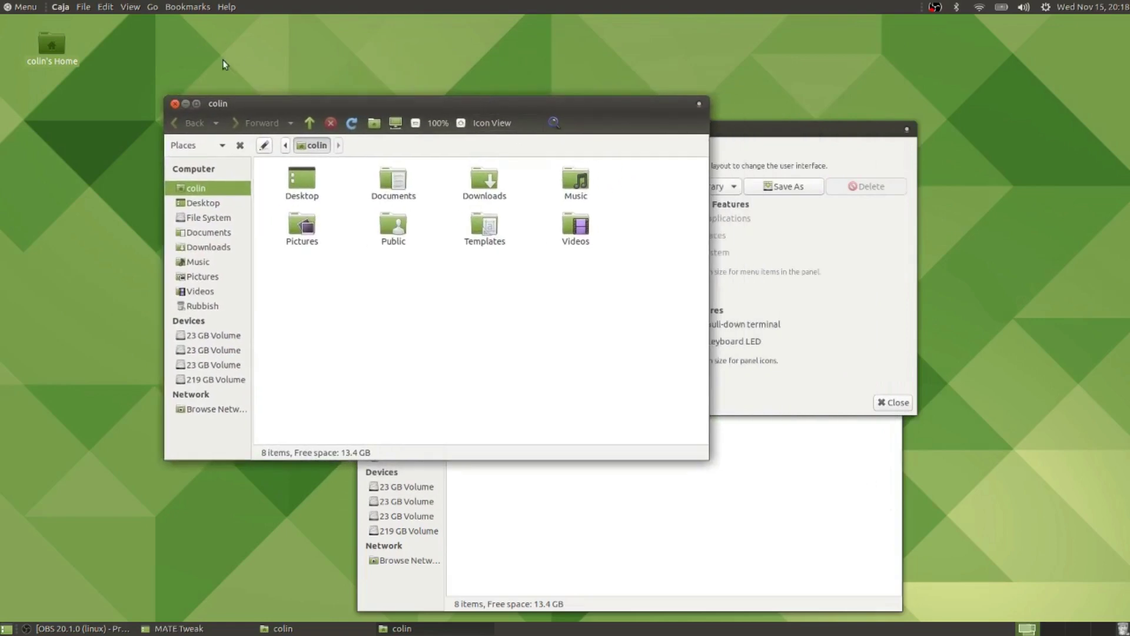
left_click(764, 138)
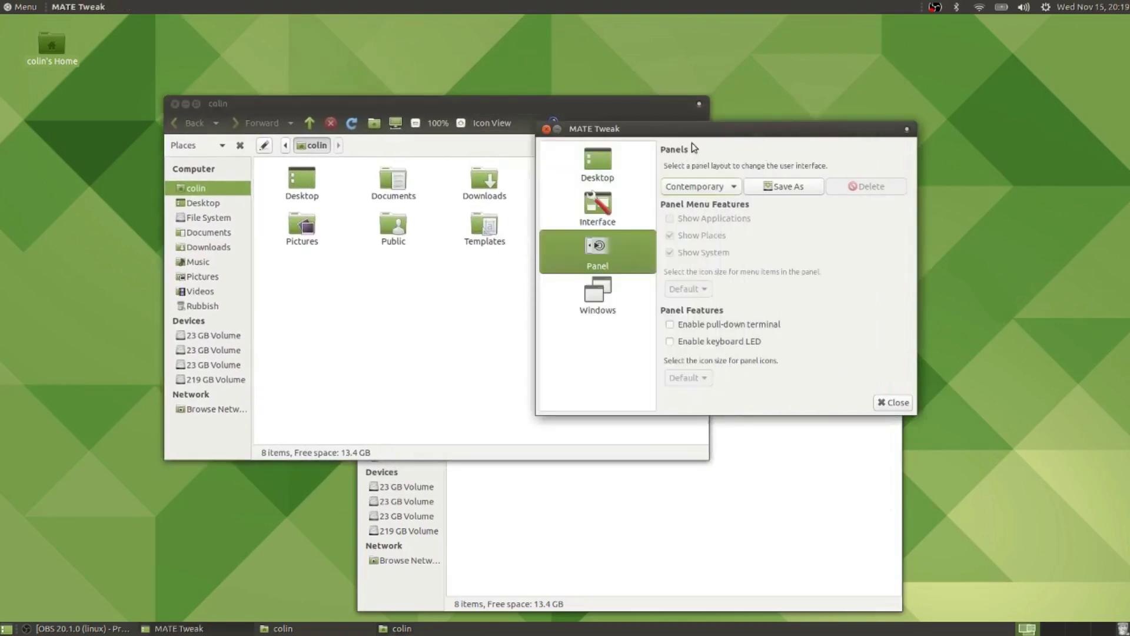
left_click_drag(739, 130, 328, 90)
Show the panel layout list: Contemporary, Cupertino, Mutiny, Netbook, Pantheon, Redmond and Traditional
left_click(313, 145)
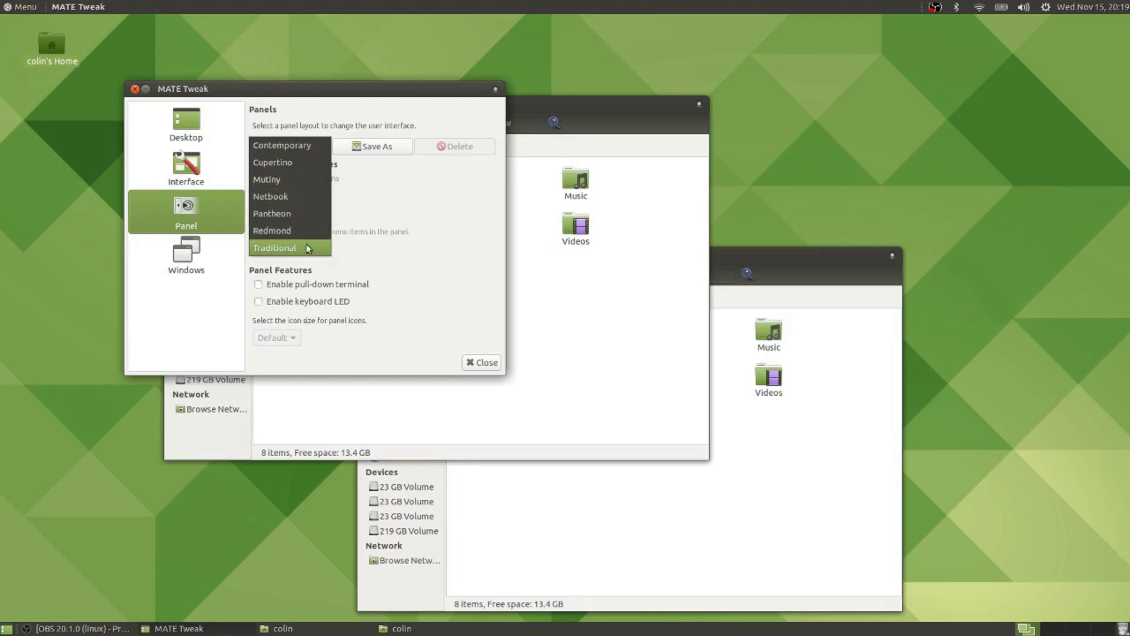
Dismiss the layout list, then close MATE Tweak and both Caja home folder windows
left_click(413, 227)
left_click(472, 360)
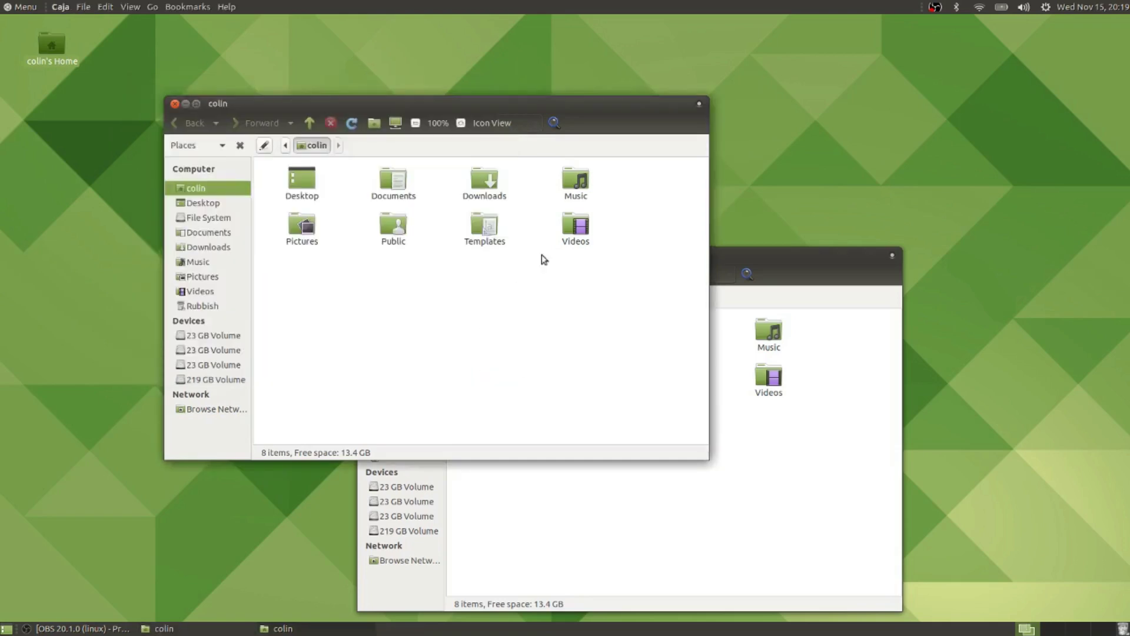
left_click(174, 104)
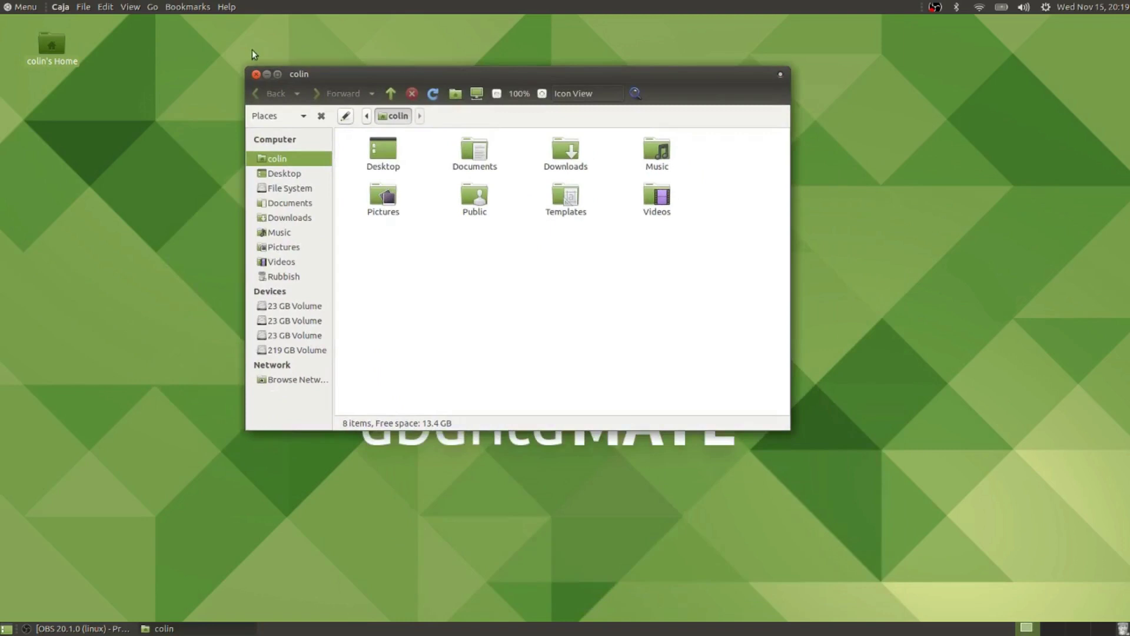
left_click(257, 75)
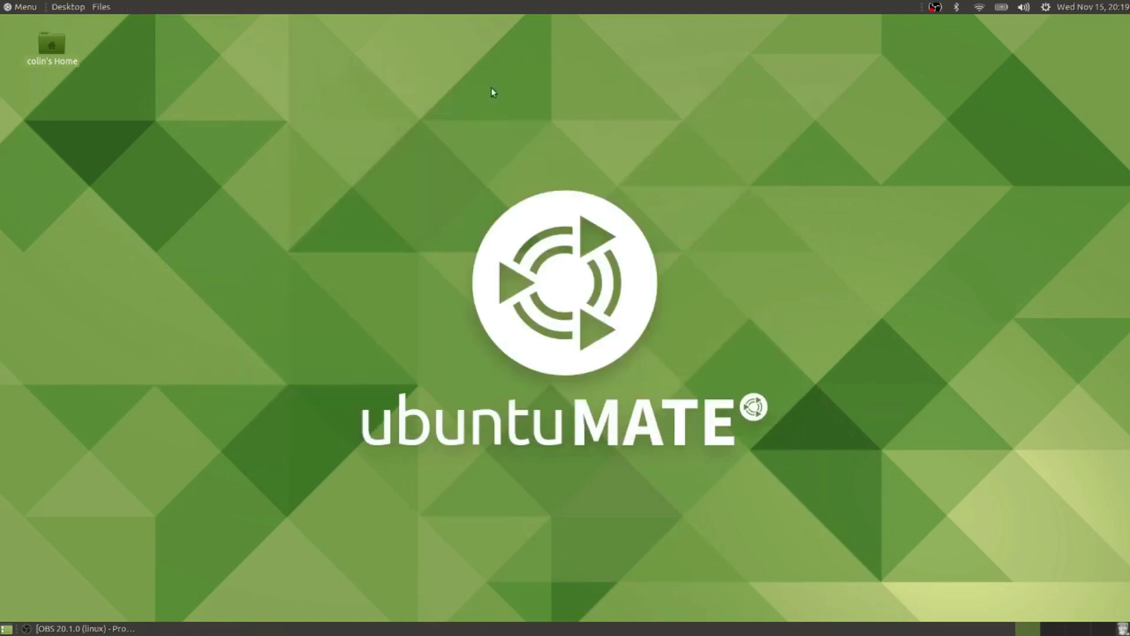